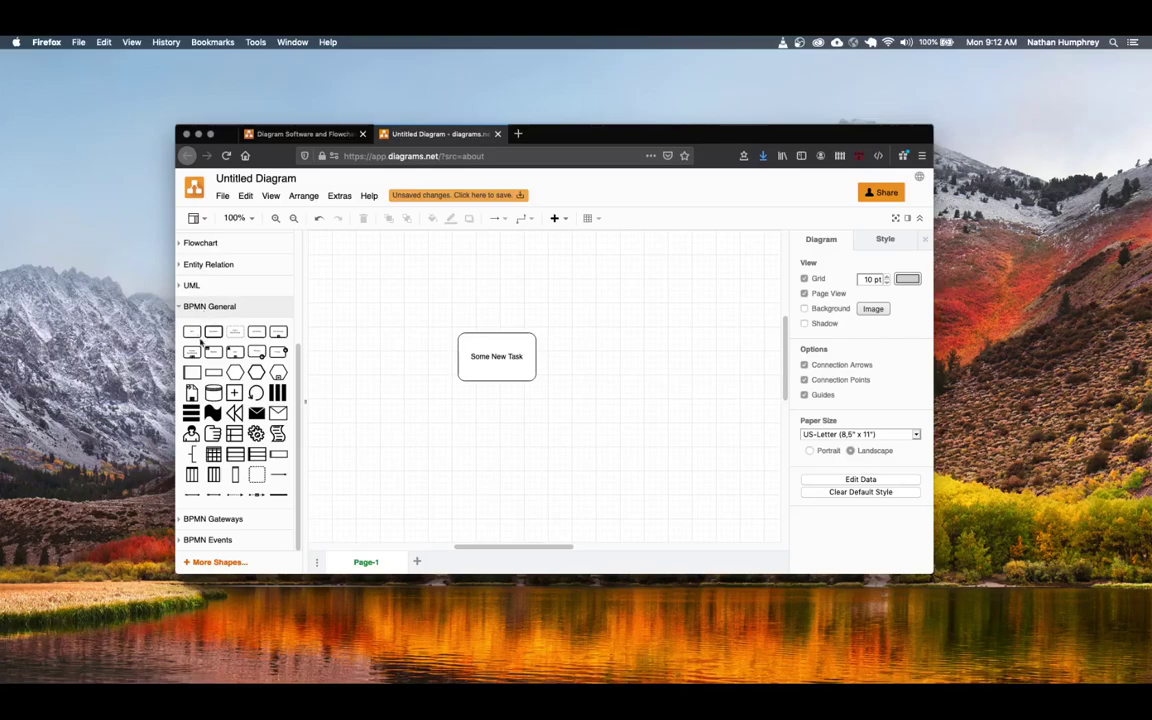
# Step: Place a solid Sequence Flow arrow and a dashed Message Flow connector, unattached, below Some New Task
pyautogui.moveTo(279, 477)
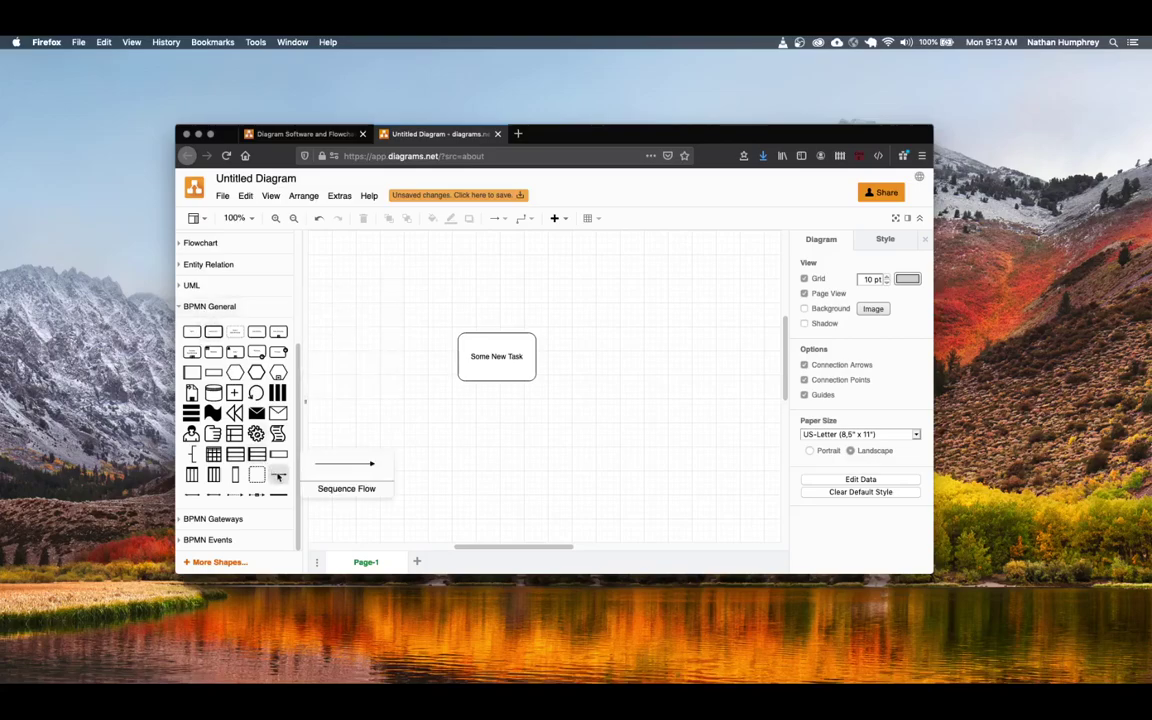
pyautogui.moveTo(279, 477); pyautogui.dragTo(467, 418)
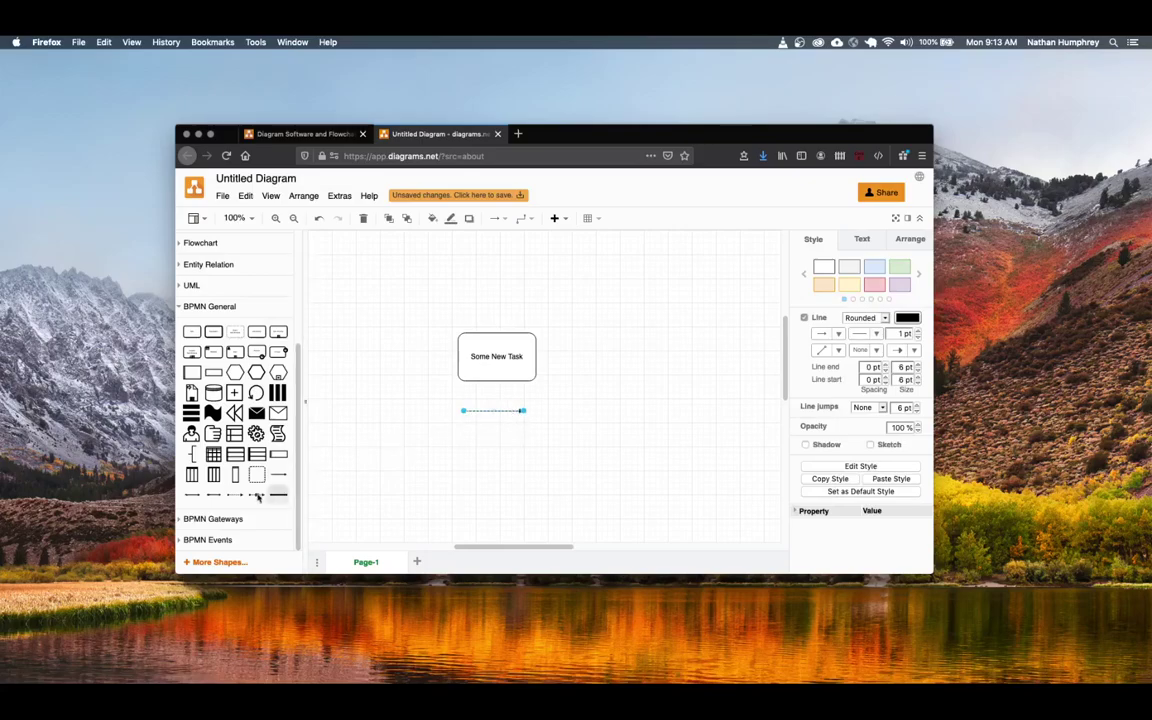
pyautogui.moveTo(203, 437); pyautogui.dragTo(466, 440)
pyautogui.click(470, 447)
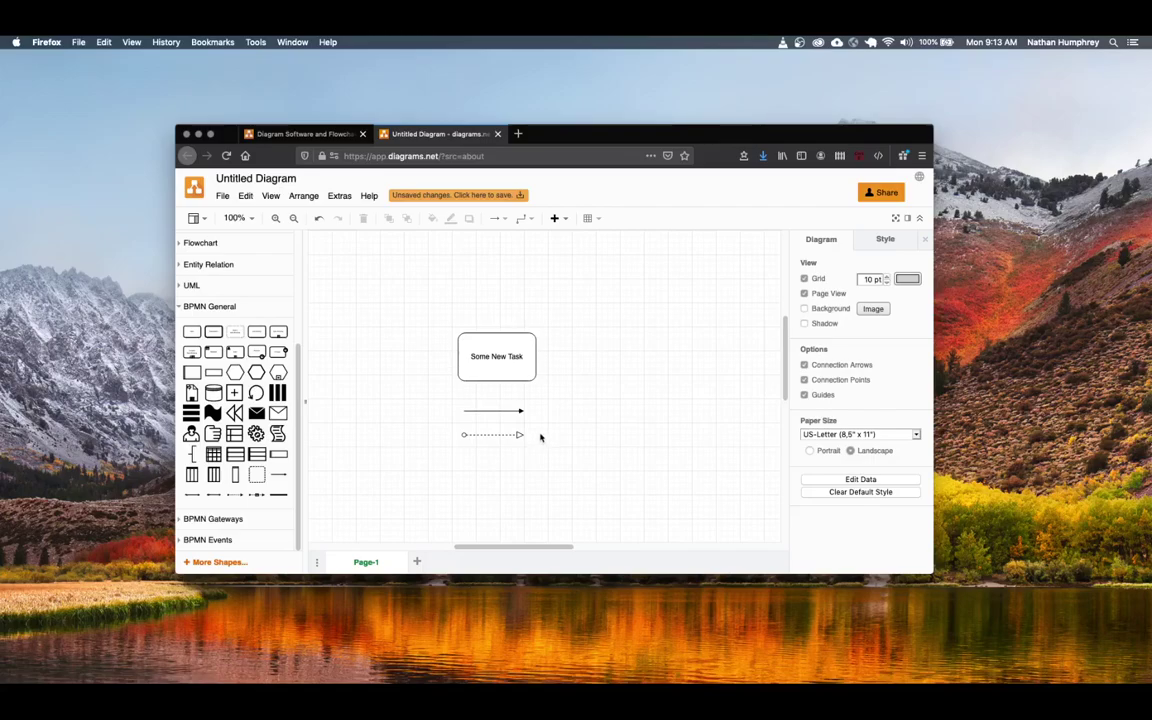
# Step: Move Some New Task up and attach the solid arrow's start to its right edge
pyautogui.click(512, 342)
pyautogui.moveTo(512, 342); pyautogui.dragTo(470, 334)
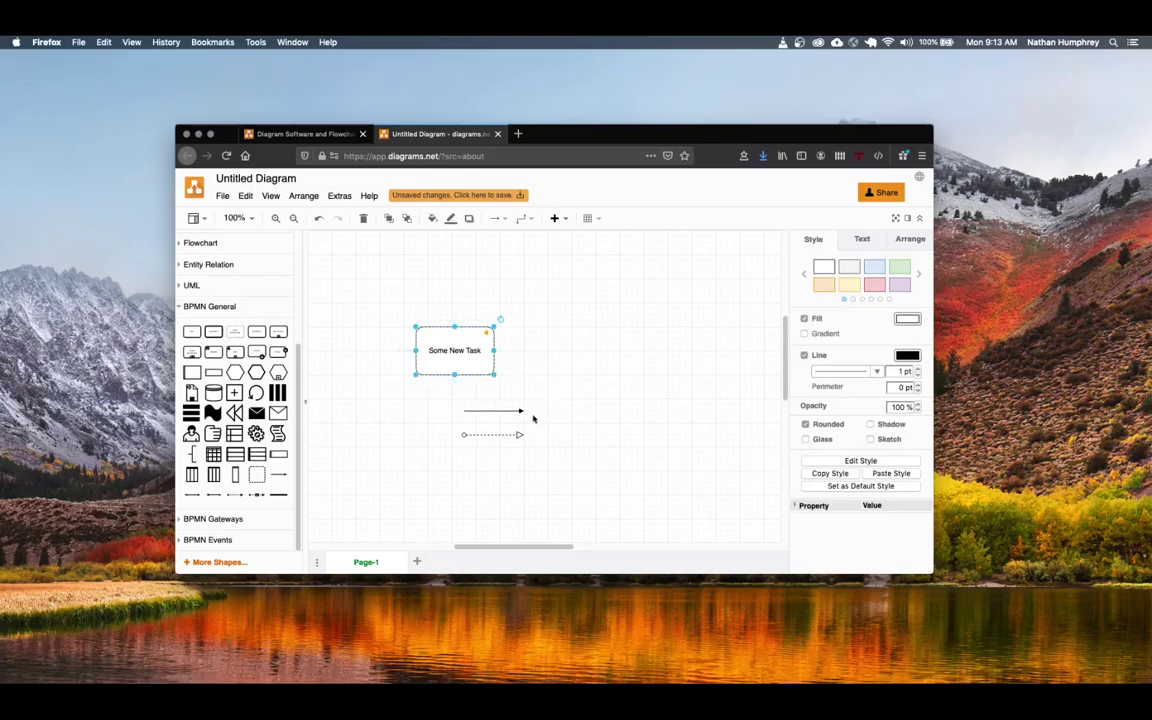
pyautogui.moveTo(495, 410); pyautogui.dragTo(491, 351)
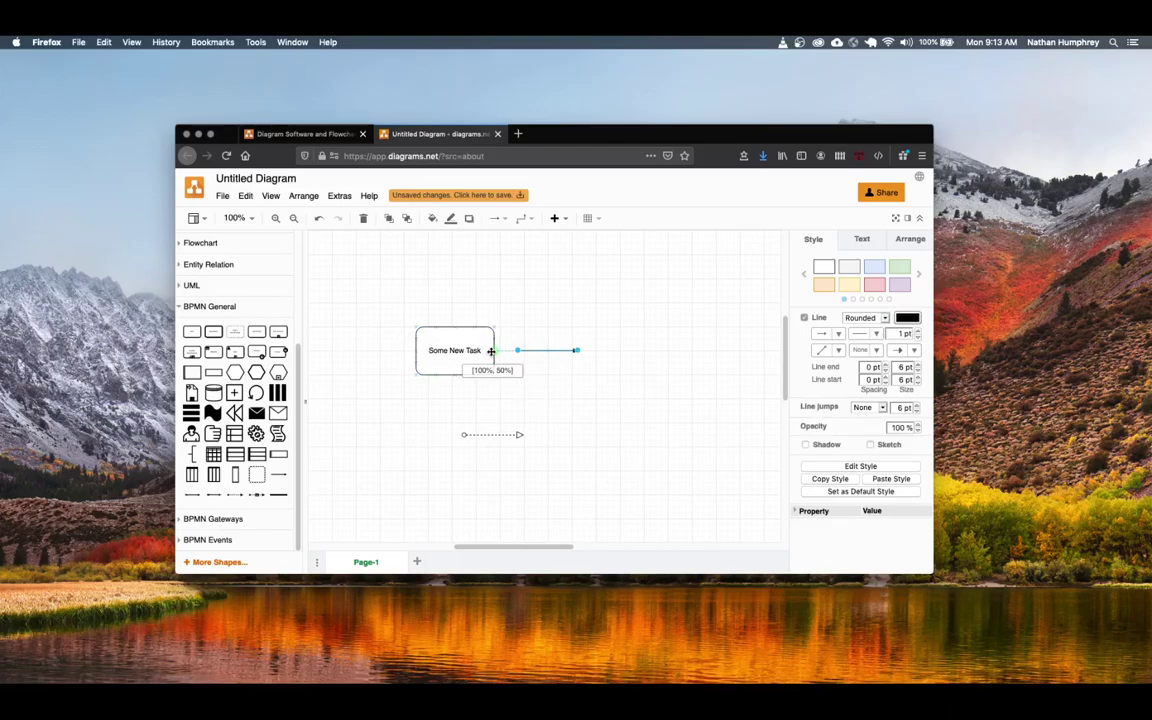
pyautogui.moveTo(491, 351); pyautogui.dragTo(492, 351)
pyautogui.click(514, 363)
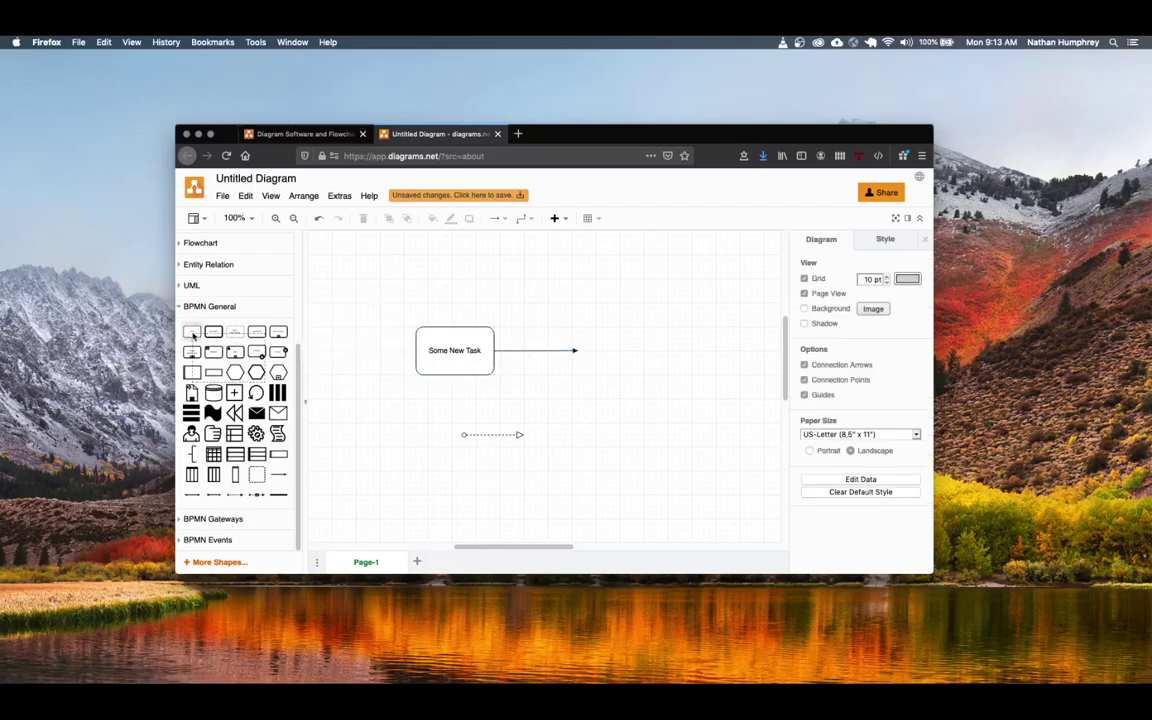
# Step: Create a new Task at the arrow's end and connect the arrow to it
pyautogui.click(604, 330)
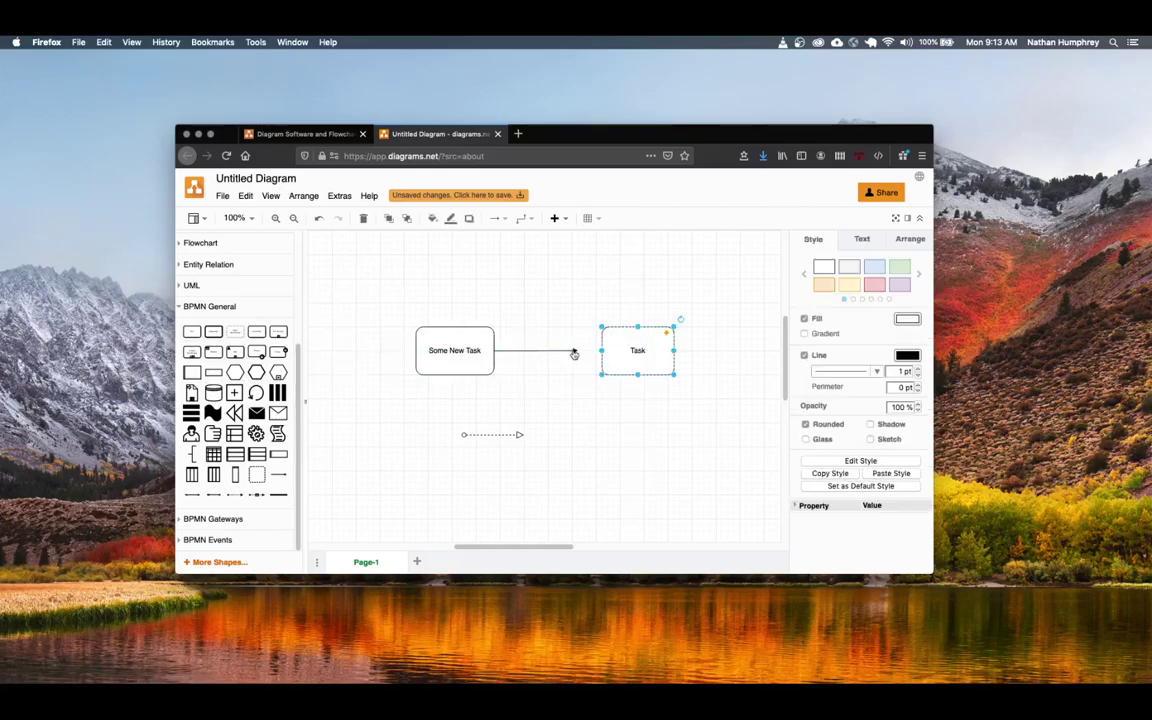
pyautogui.click(576, 353)
pyautogui.moveTo(578, 355); pyautogui.dragTo(600, 350)
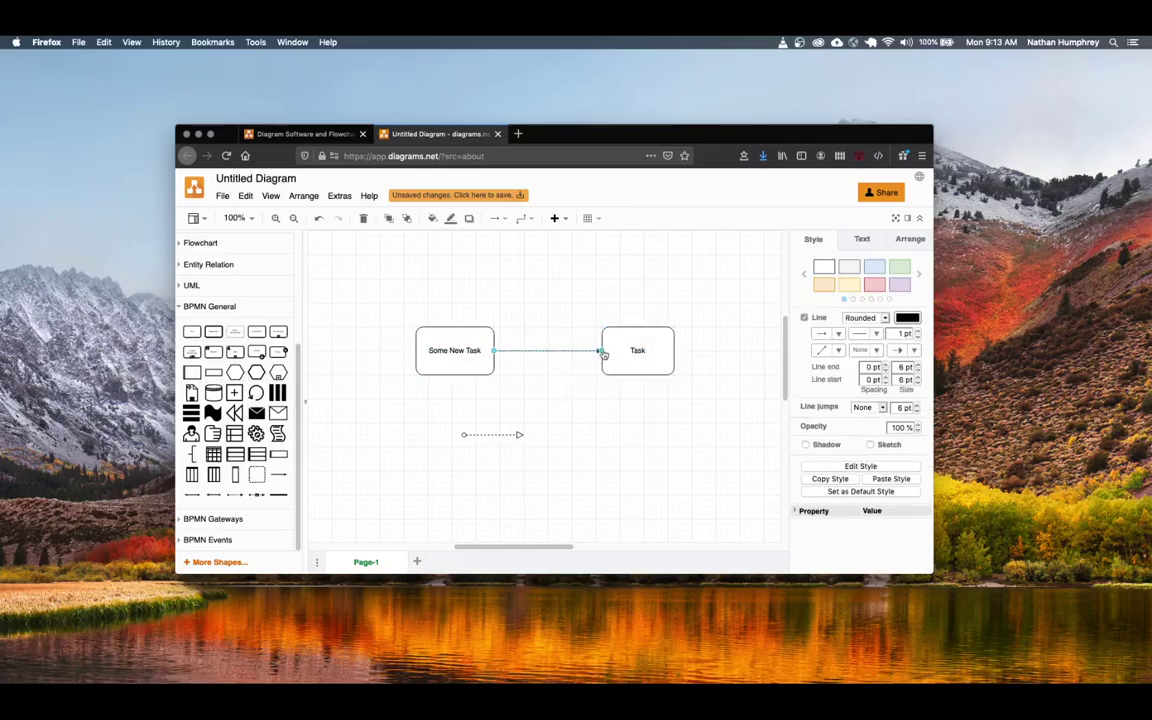
pyautogui.click(586, 390)
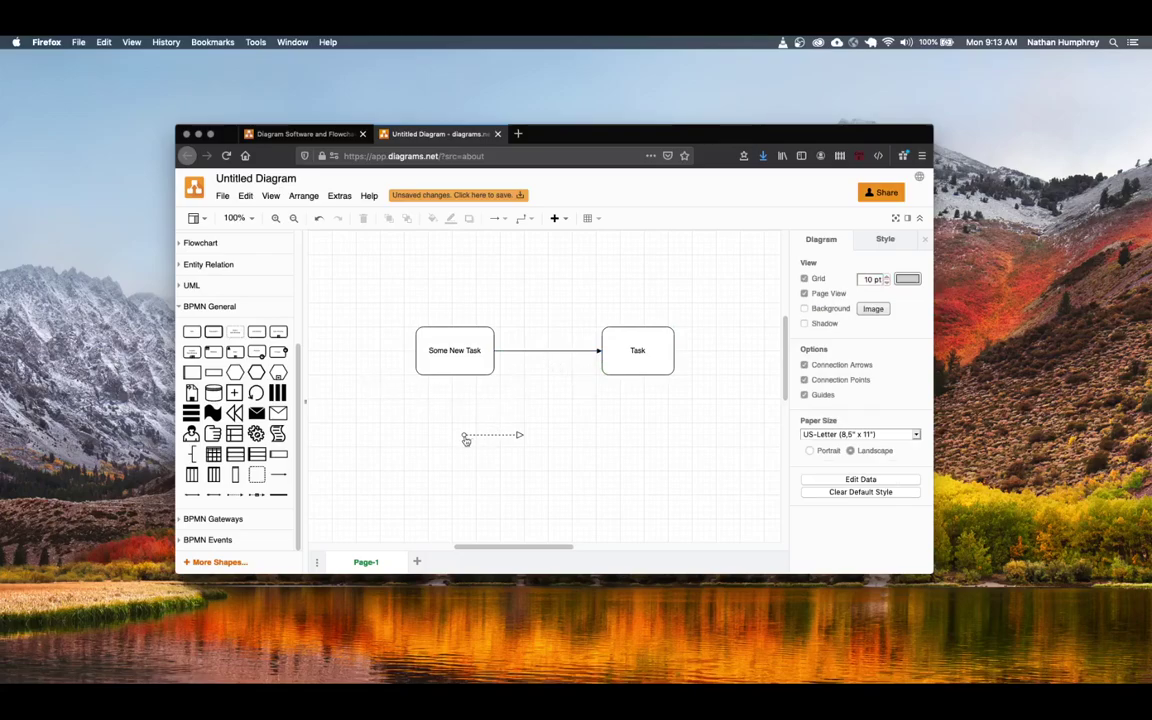
# Step: Add a Task below Some New Task and link the lower Tasks with the dashed message flow
pyautogui.moveTo(467, 436); pyautogui.dragTo(534, 430)
pyautogui.moveTo(192, 331); pyautogui.dragTo(606, 401)
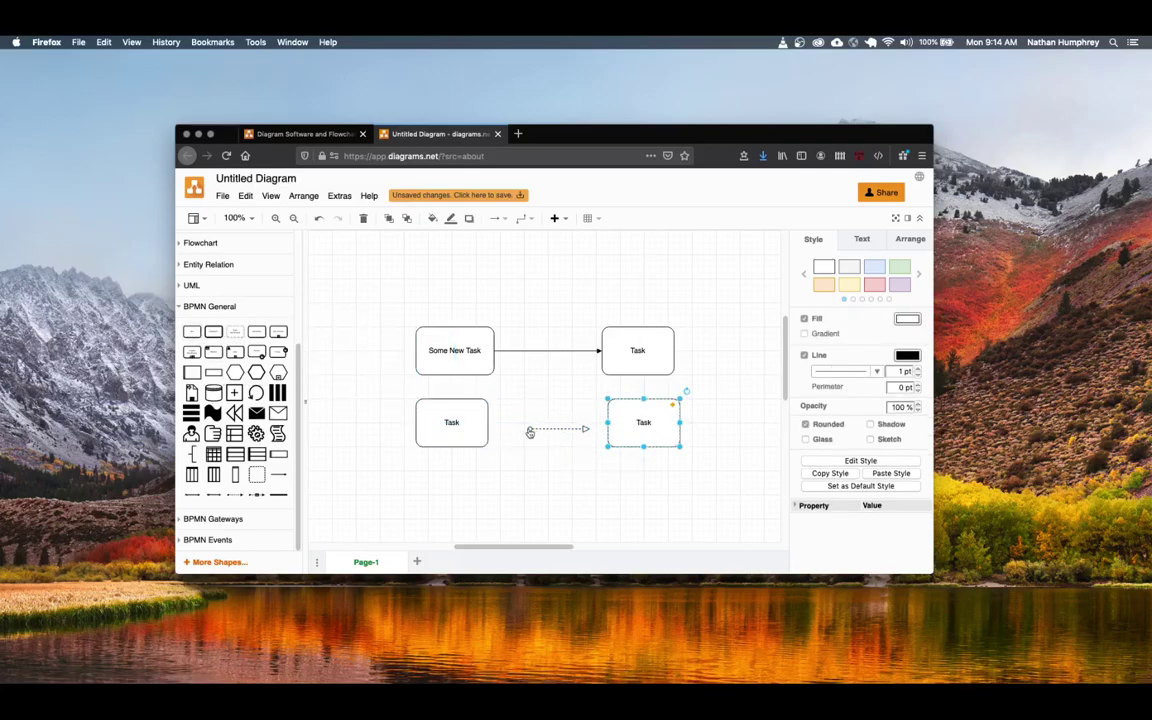
pyautogui.moveTo(530, 428); pyautogui.dragTo(487, 422)
pyautogui.moveTo(577, 422); pyautogui.dragTo(604, 422)
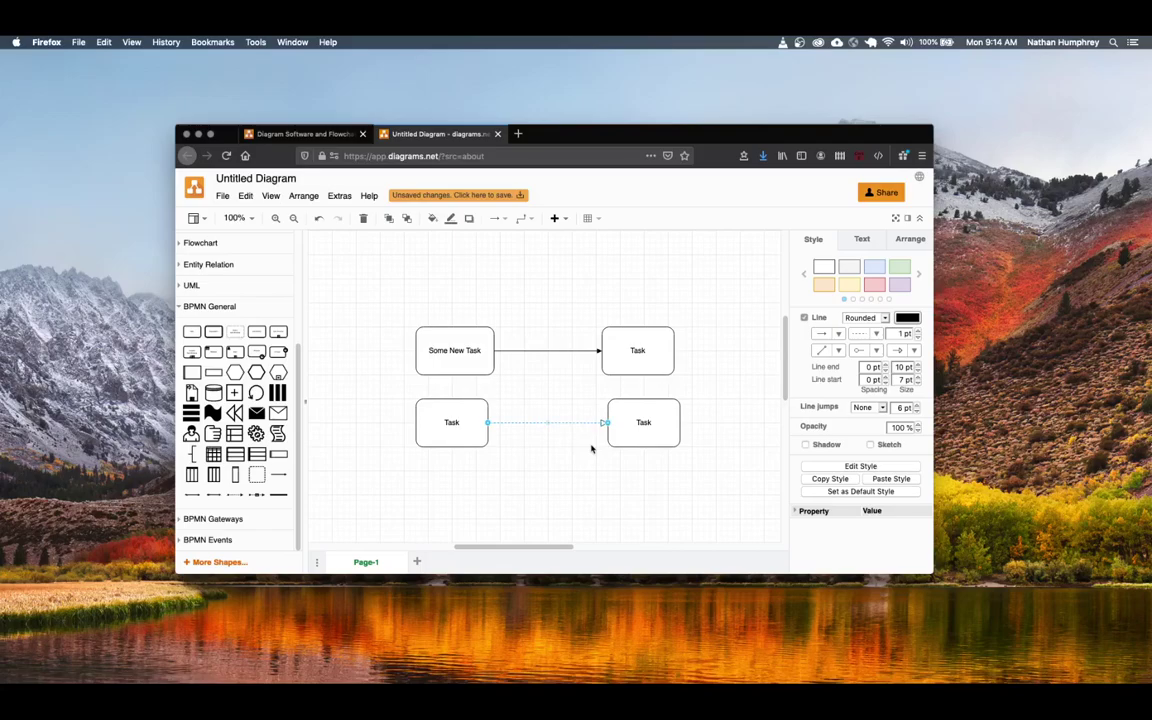
pyautogui.click(591, 449)
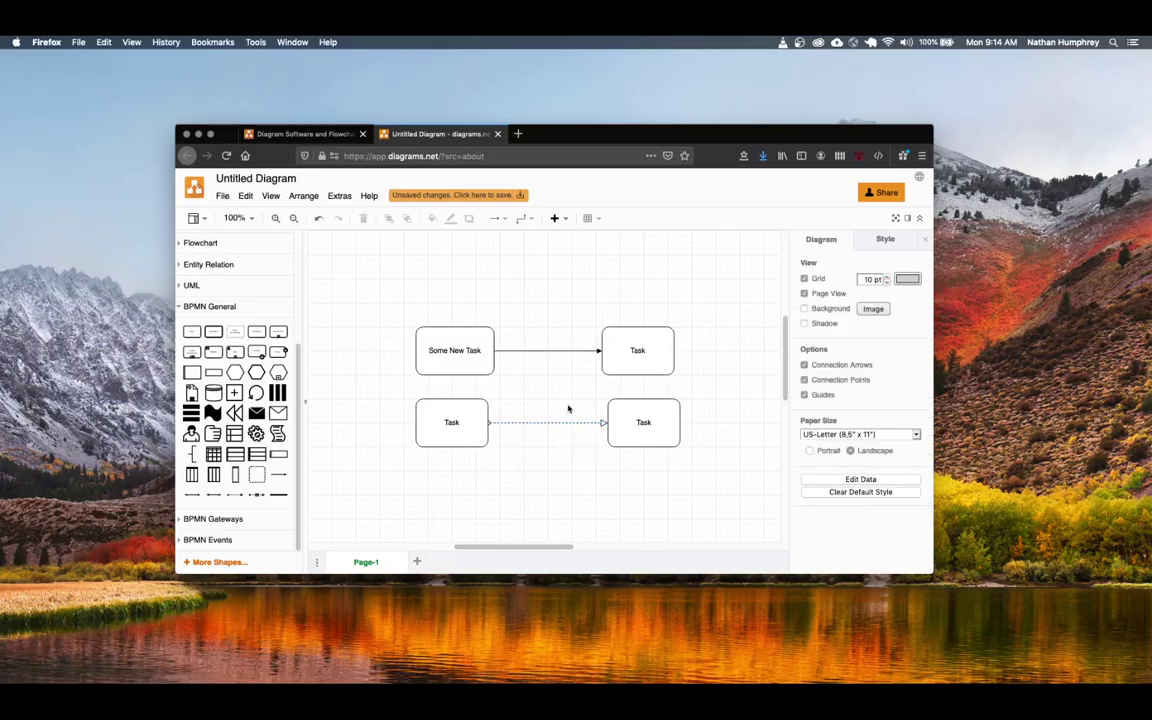
# Step: Delete the message flow and sequence flow connectors, then select all four Task boxes
pyautogui.click(556, 422)
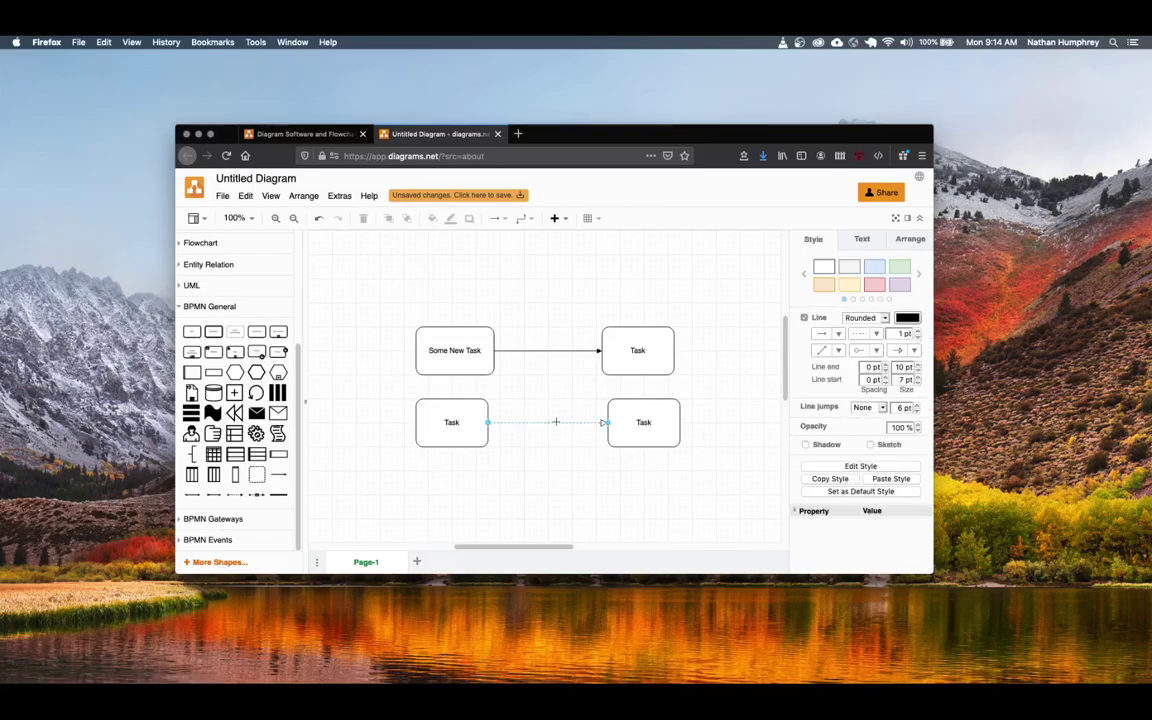
pyautogui.press('Delete')
pyautogui.click(556, 350)
pyautogui.press('Delete')
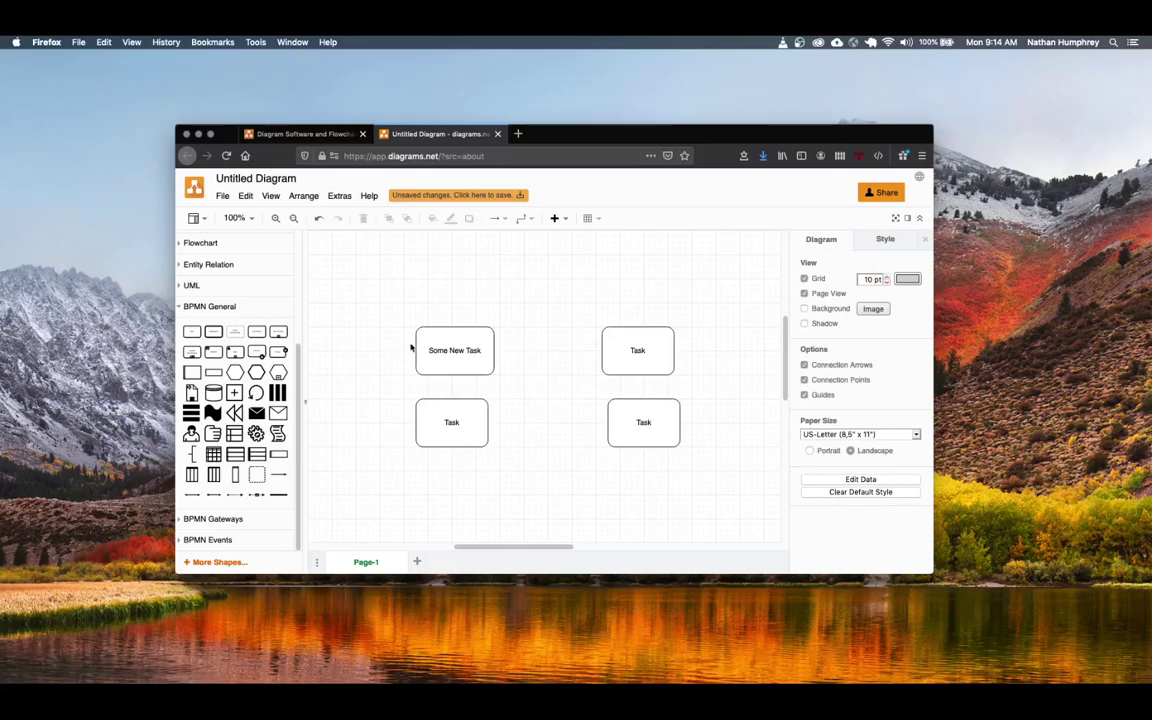
pyautogui.moveTo(376, 294); pyautogui.dragTo(709, 480)
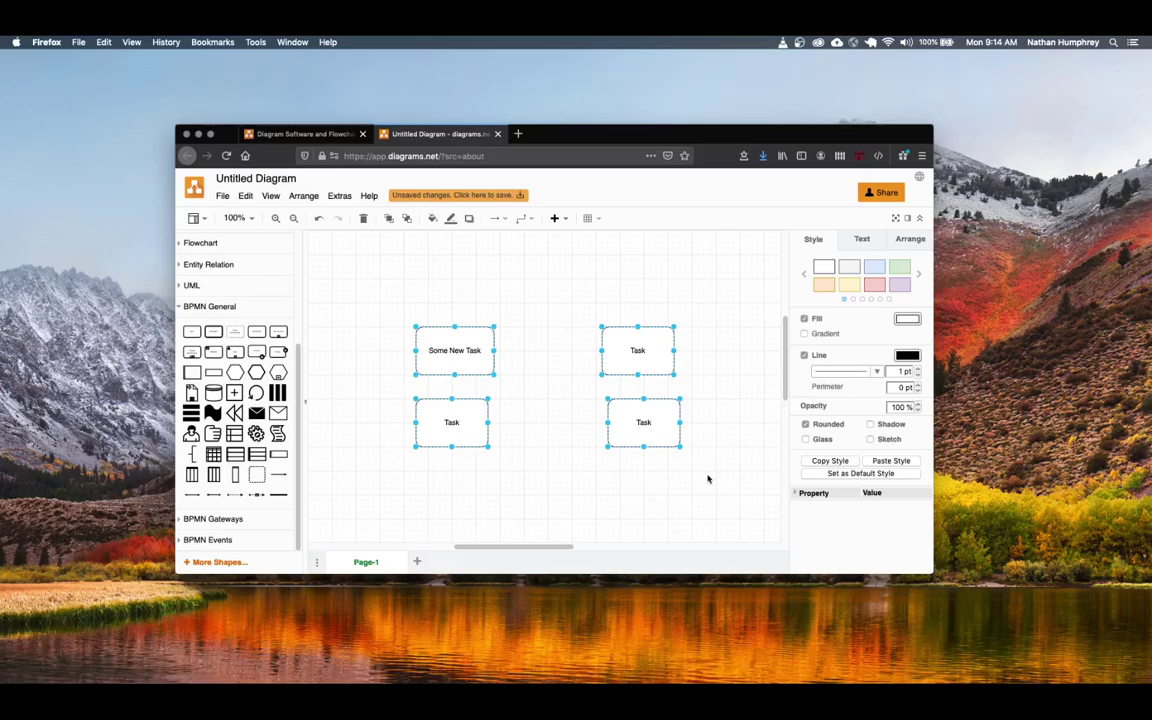
# Step: Delete the four Task boxes and add a Horizontal Pool containing two lanes
pyautogui.press('Delete')
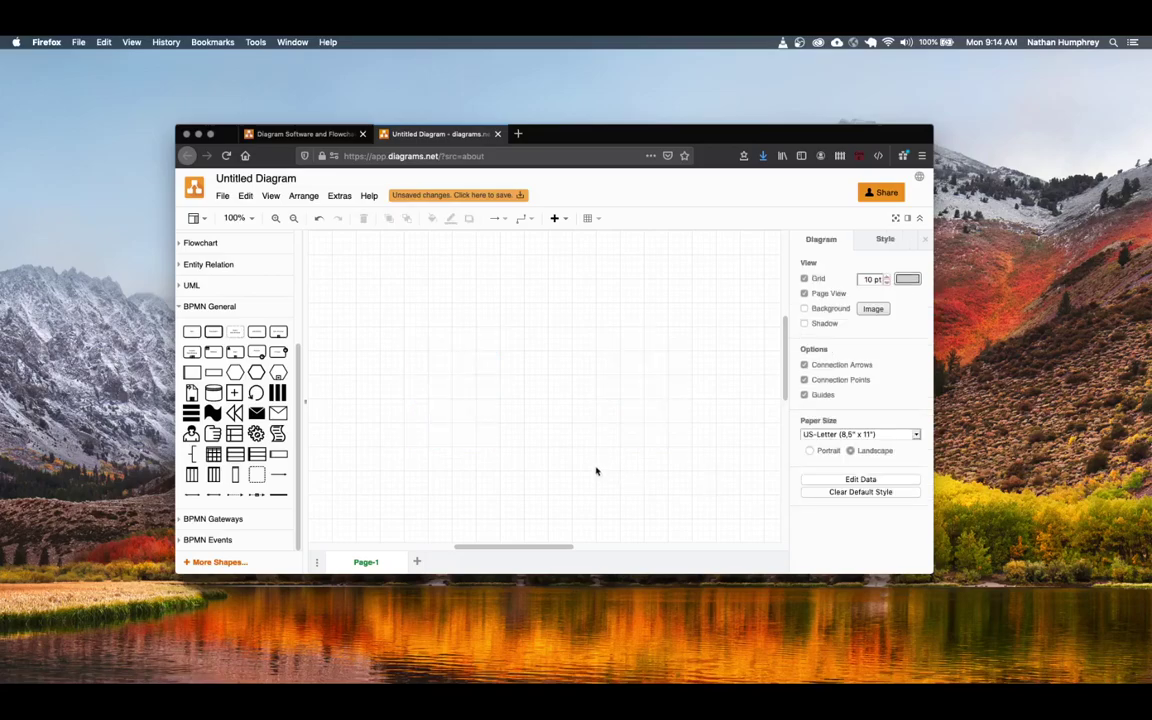
pyautogui.moveTo(256, 456)
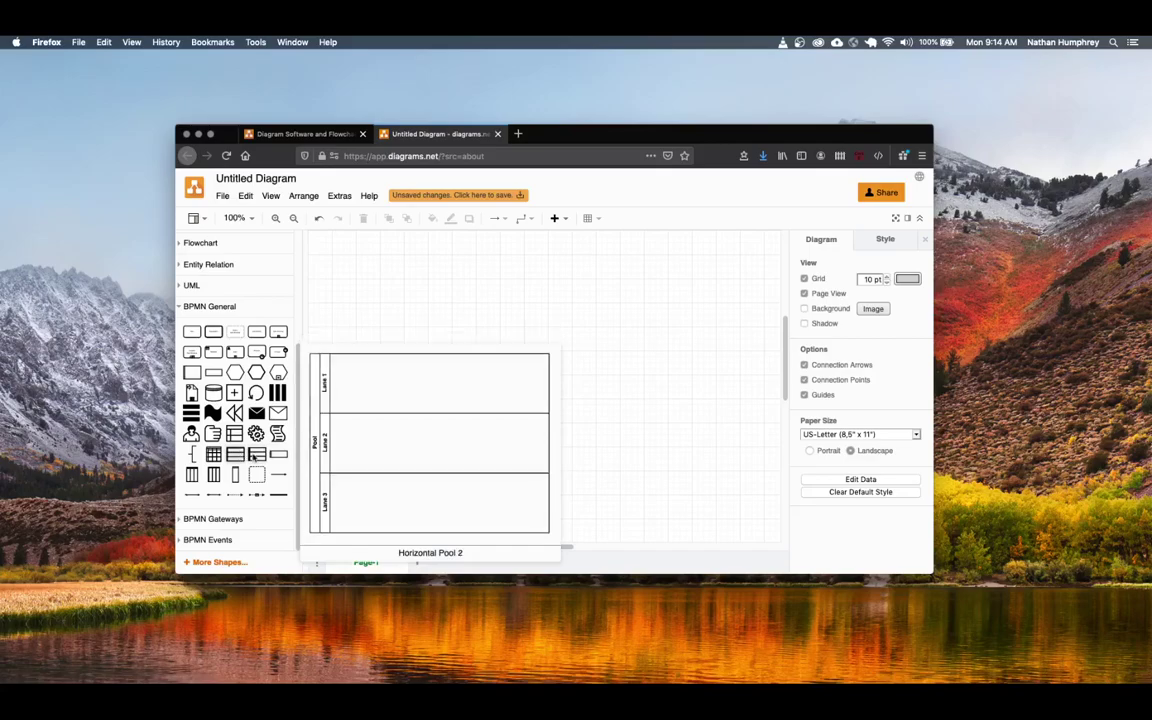
pyautogui.moveTo(256, 456); pyautogui.dragTo(442, 384)
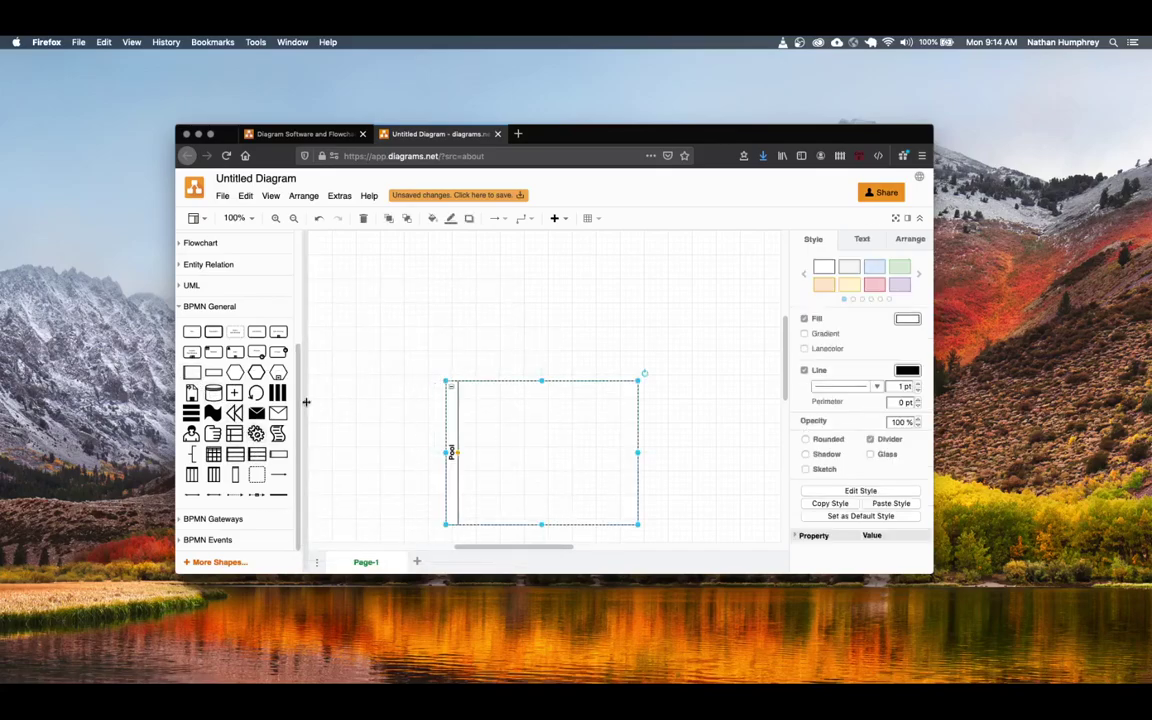
pyautogui.moveTo(195, 335); pyautogui.dragTo(388, 384)
pyautogui.moveTo(192, 335); pyautogui.dragTo(449, 453)
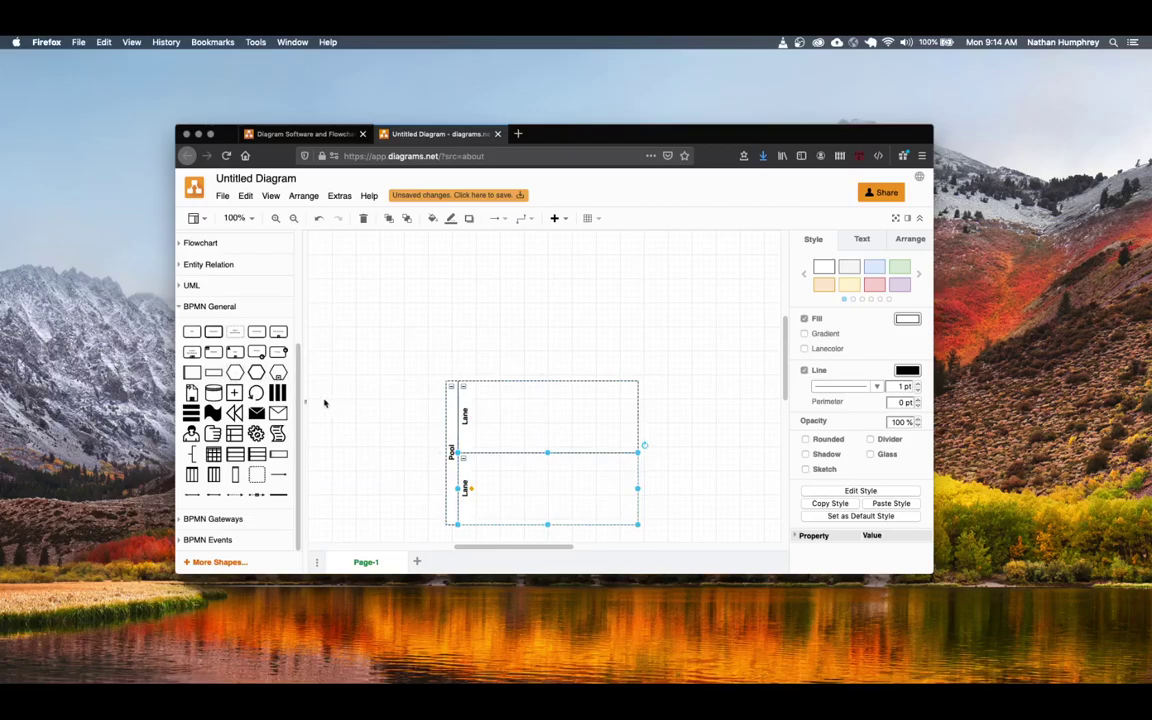
# Step: Add a second pool above the two-lane pool and shrink it to a shallow band
pyautogui.moveTo(192, 333); pyautogui.dragTo(447, 237)
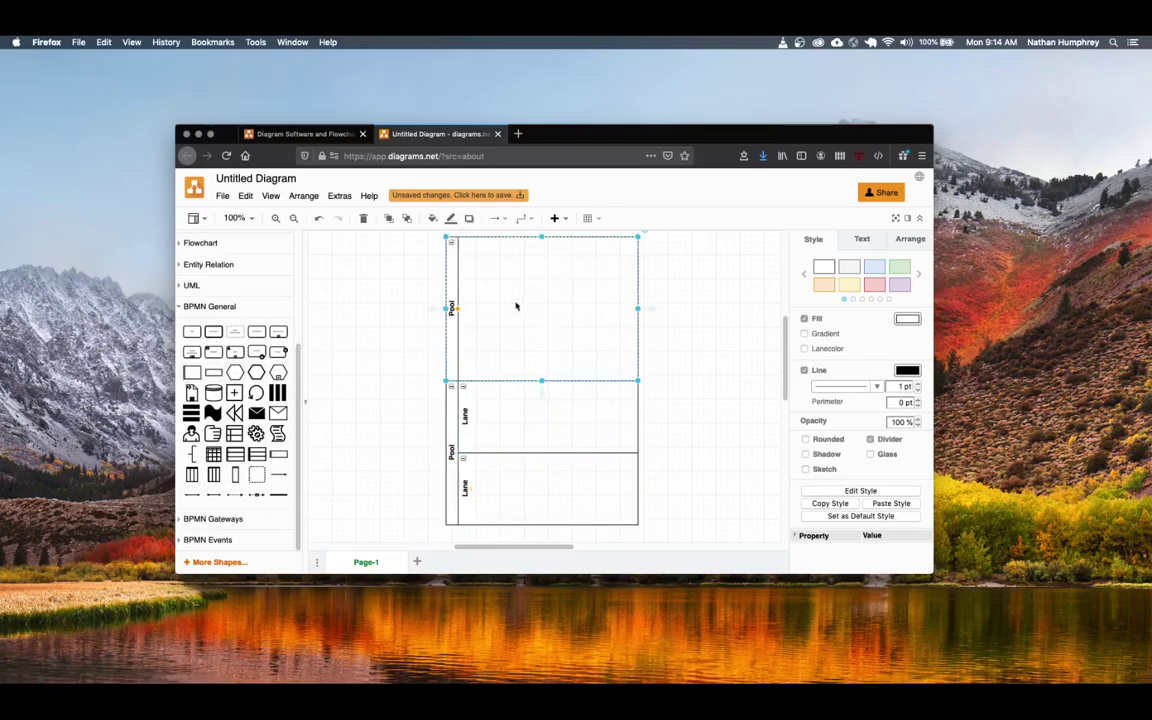
pyautogui.moveTo(539, 381); pyautogui.dragTo(551, 346)
pyautogui.click(553, 321)
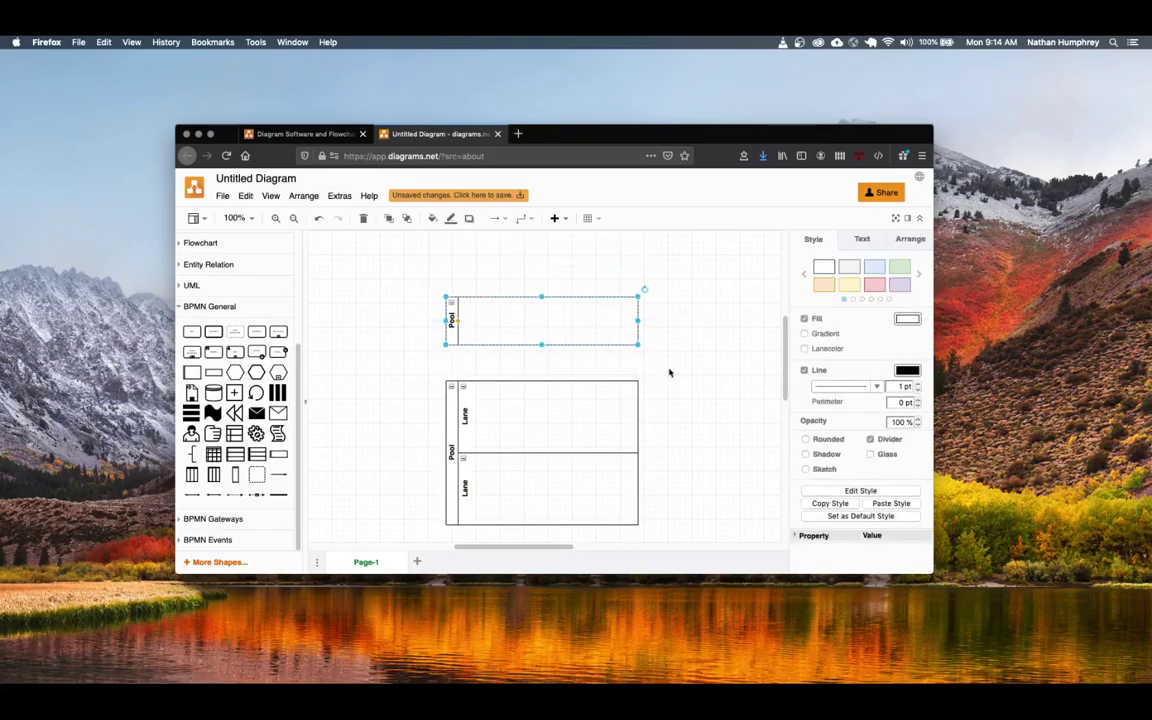
pyautogui.click(653, 372)
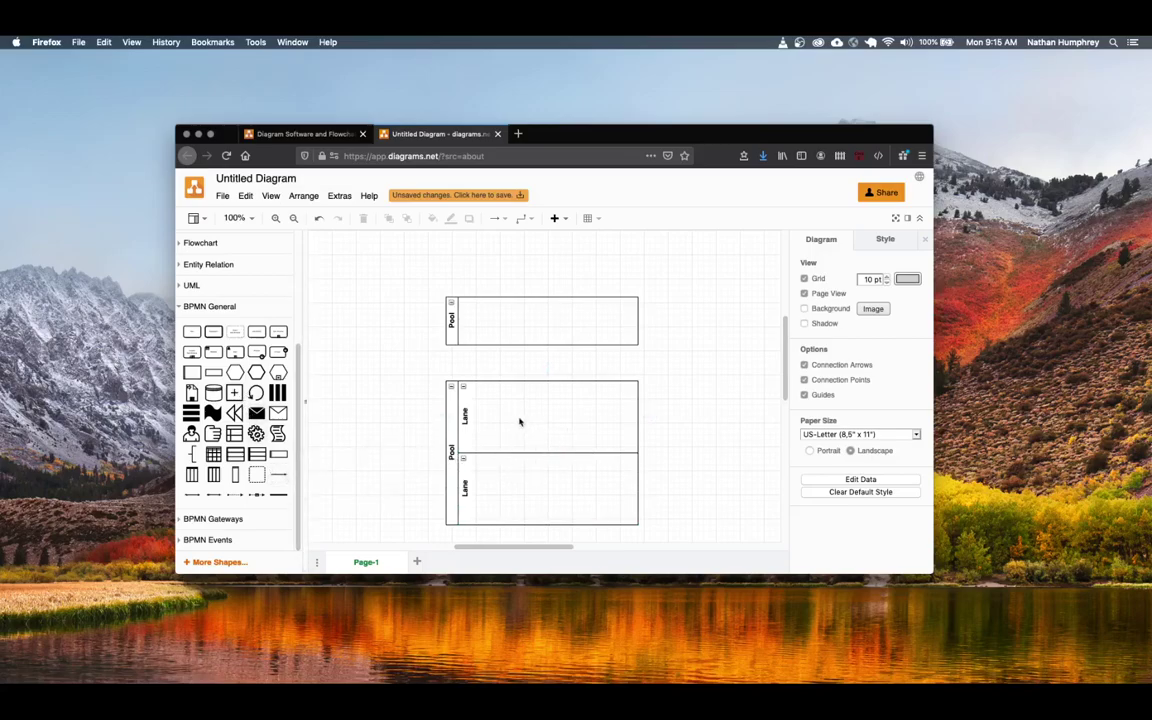
# Step: Maximize the Firefox window and scroll so the two-lane pool shows large on the canvas
pyautogui.scroll(-1, 522, 422)
pyautogui.scroll(-1, 522, 424)
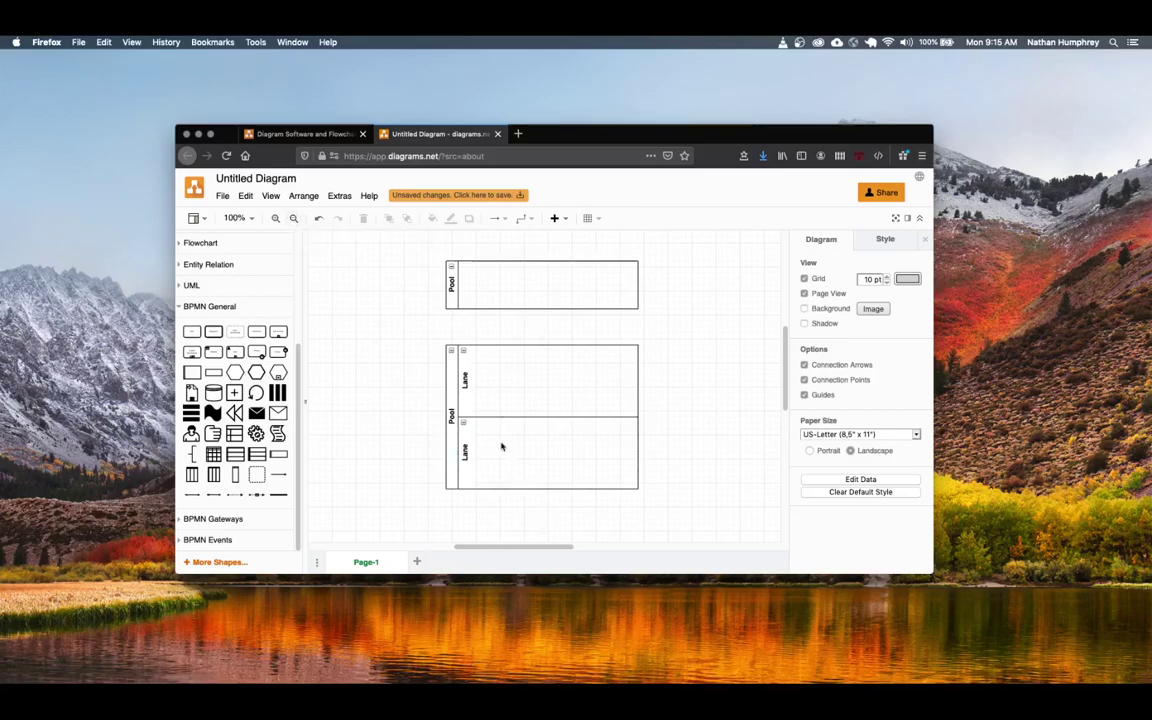
pyautogui.scroll(5, 488, 410)
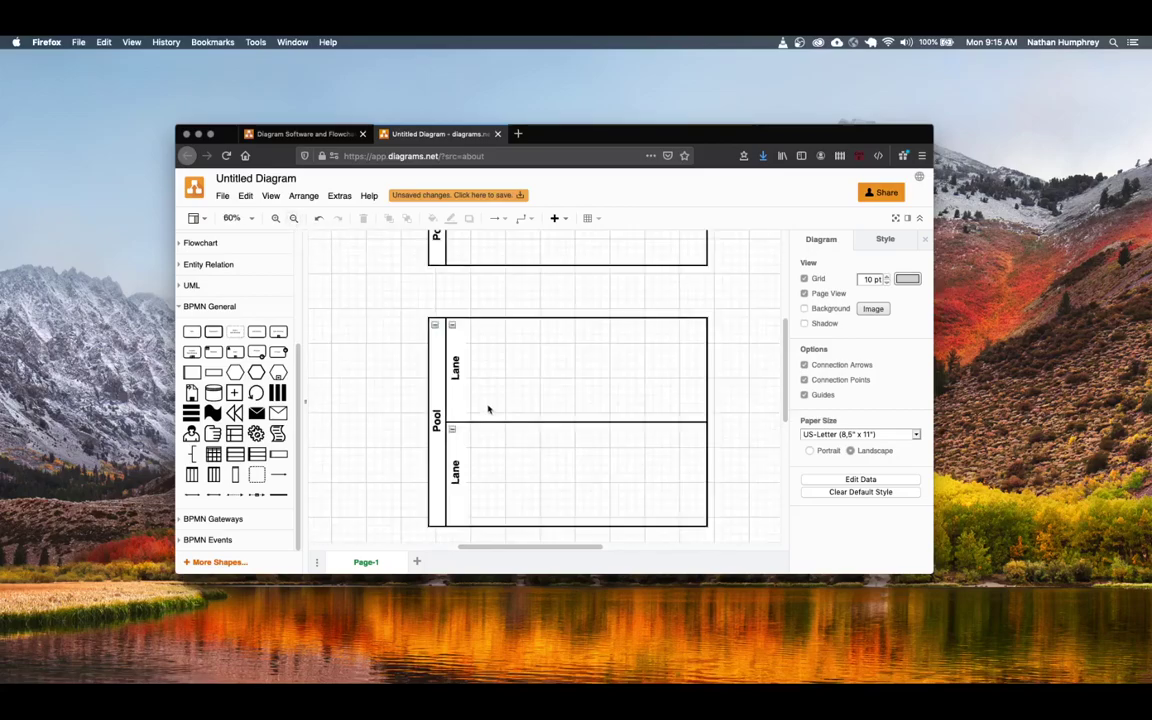
pyautogui.doubleClick(623, 136)
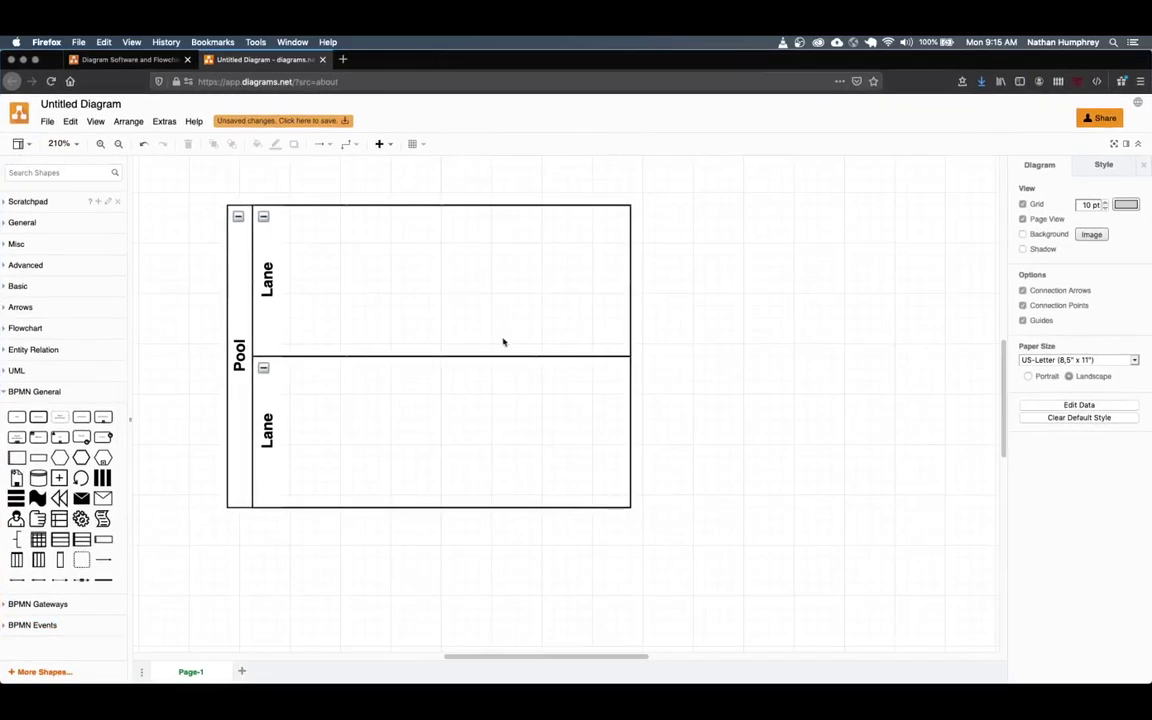
pyautogui.scroll(2, 505, 340)
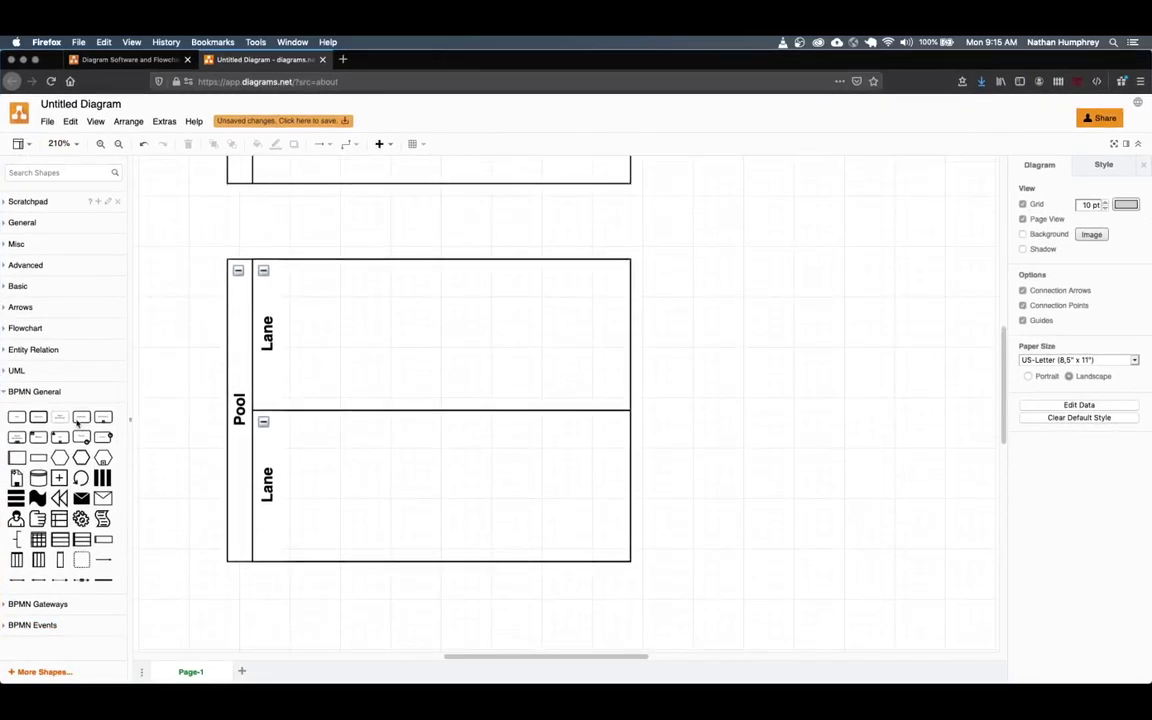
# Step: Place a BPMN Task in the upper lane and resize it to 60 by 40
pyautogui.moveTo(78, 423); pyautogui.dragTo(309, 287)
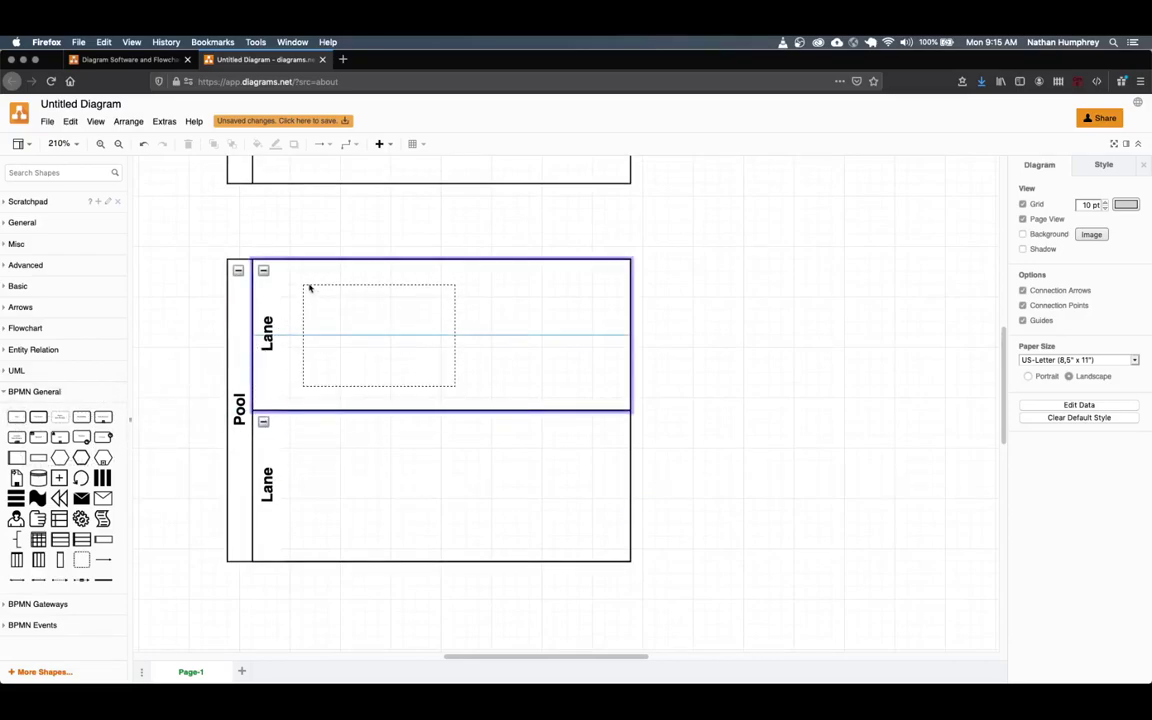
pyautogui.moveTo(309, 287); pyautogui.dragTo(309, 287)
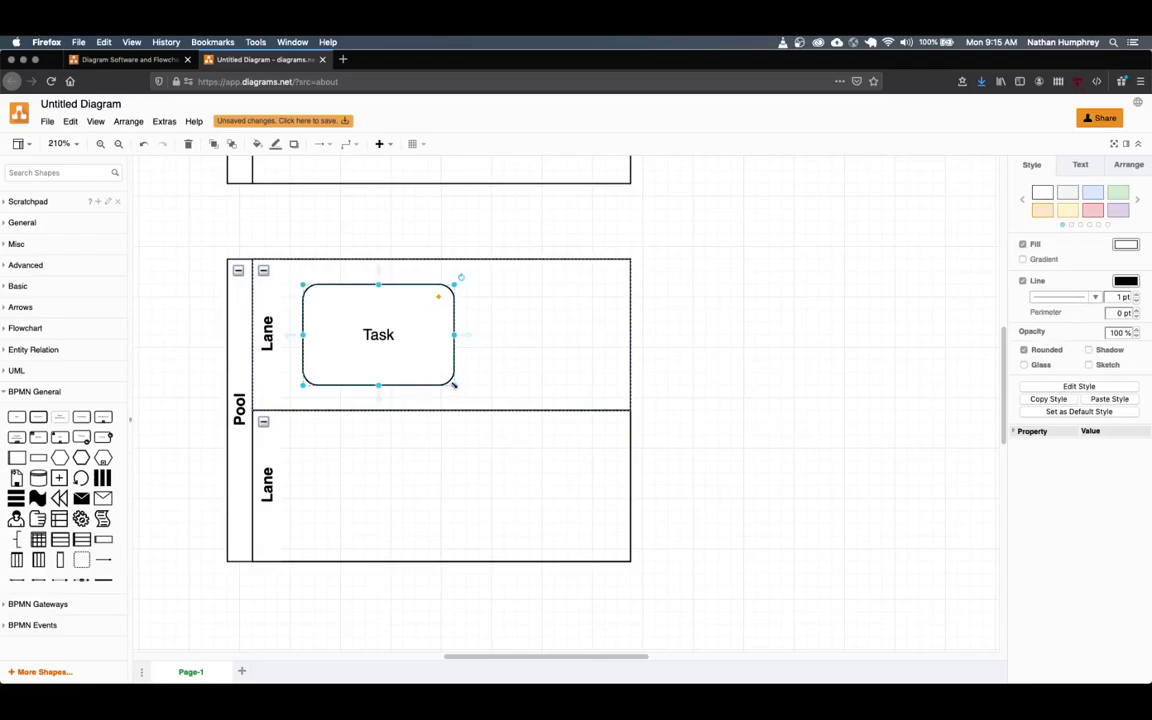
pyautogui.moveTo(453, 385); pyautogui.dragTo(384, 329)
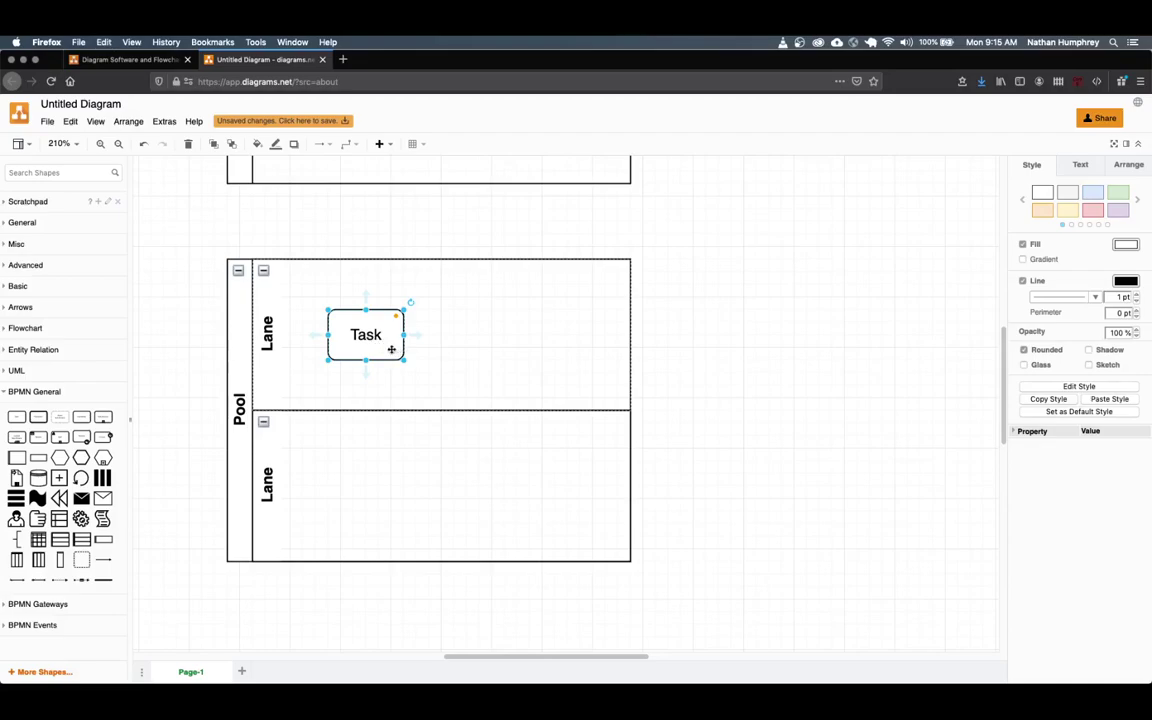
pyautogui.click(499, 343)
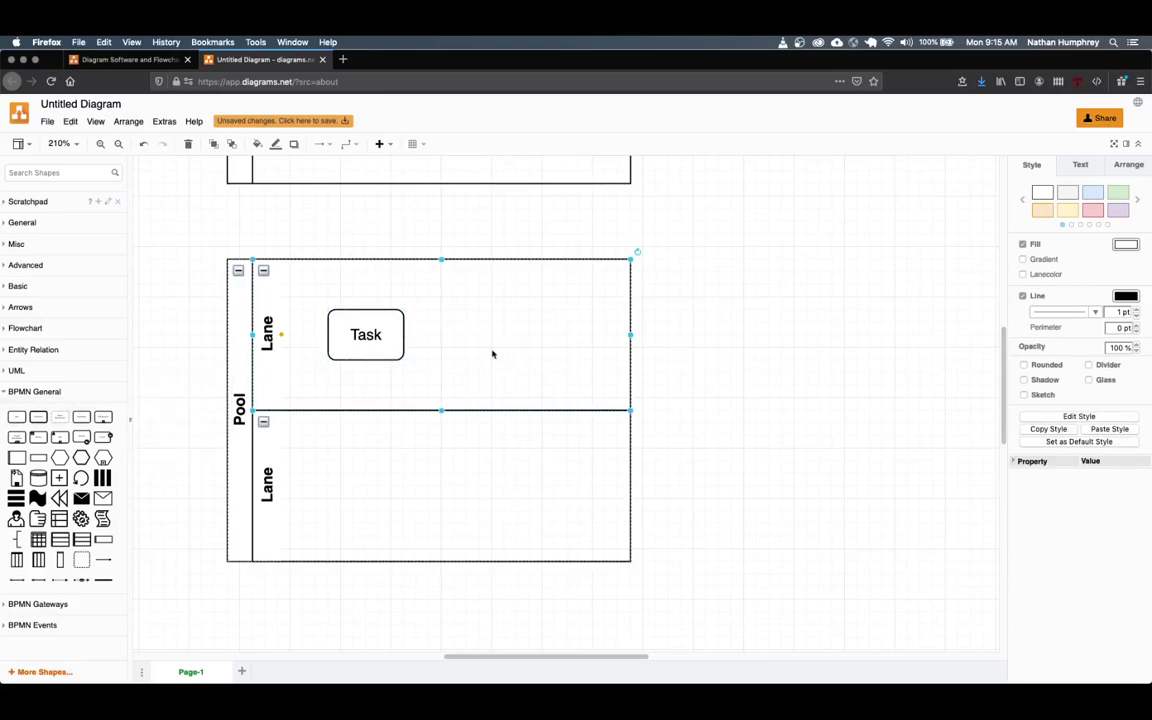
# Step: Duplicate the upper lane's Task into the lower lane and into the single top pool
pyautogui.hotkey('ctrl', 'd')
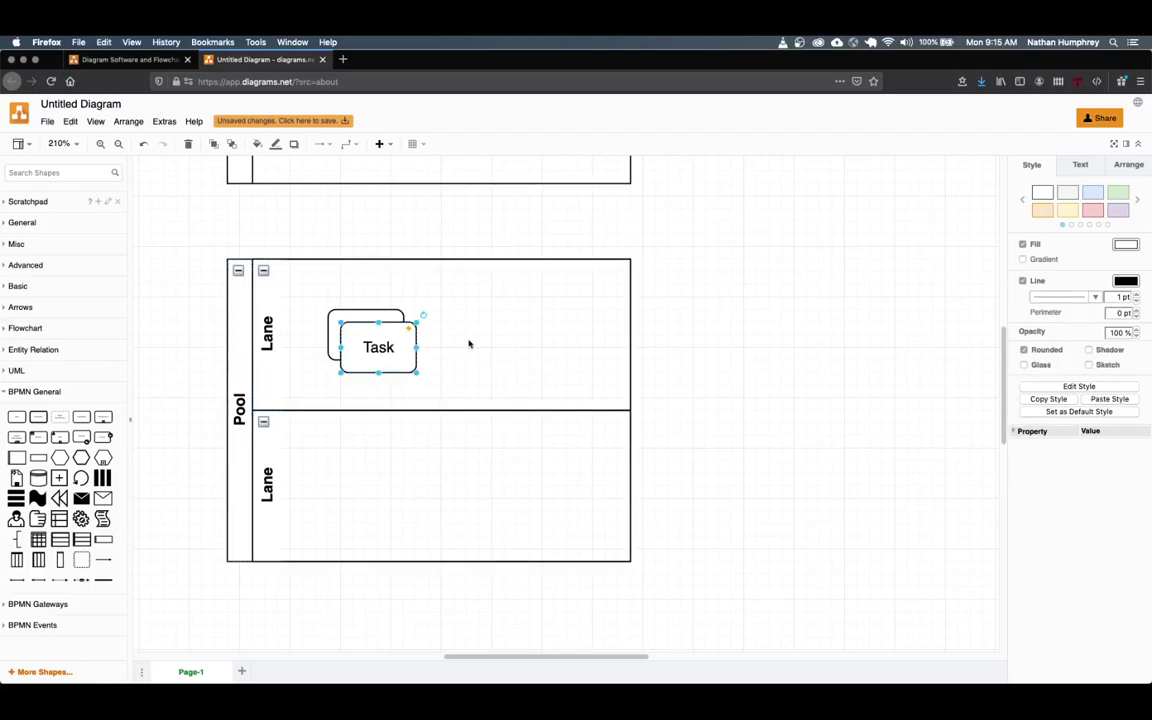
pyautogui.moveTo(386, 357); pyautogui.dragTo(379, 497)
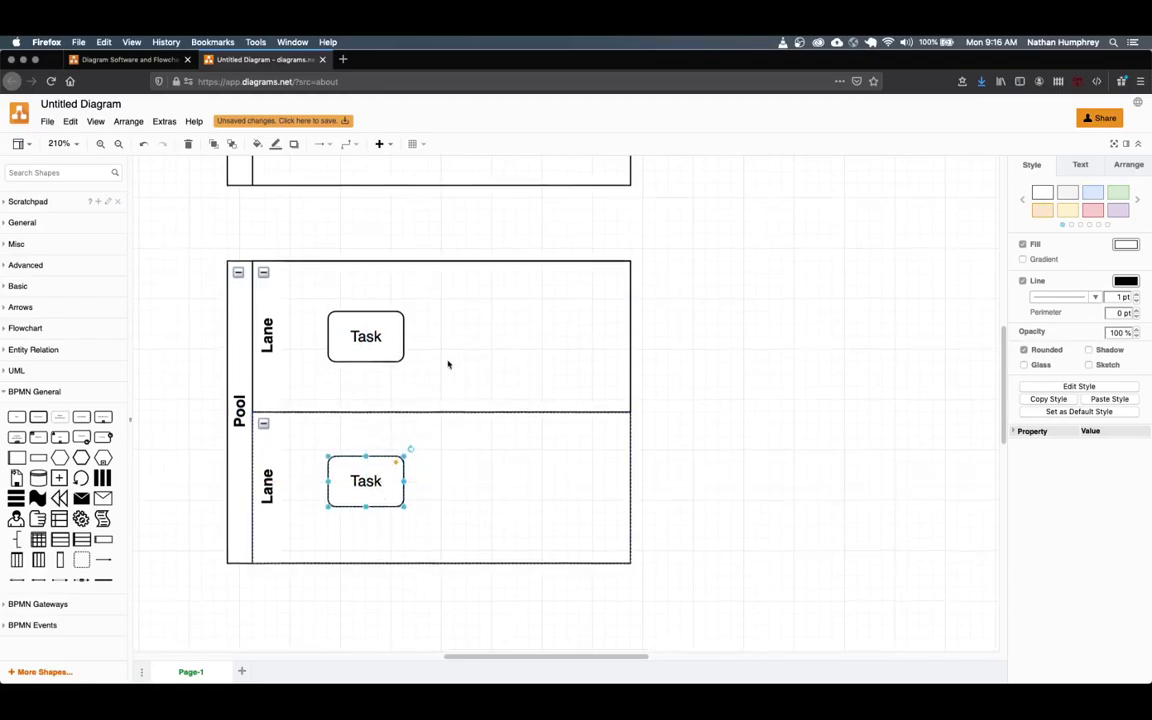
pyautogui.scroll(2, 447, 362)
pyautogui.click(395, 346)
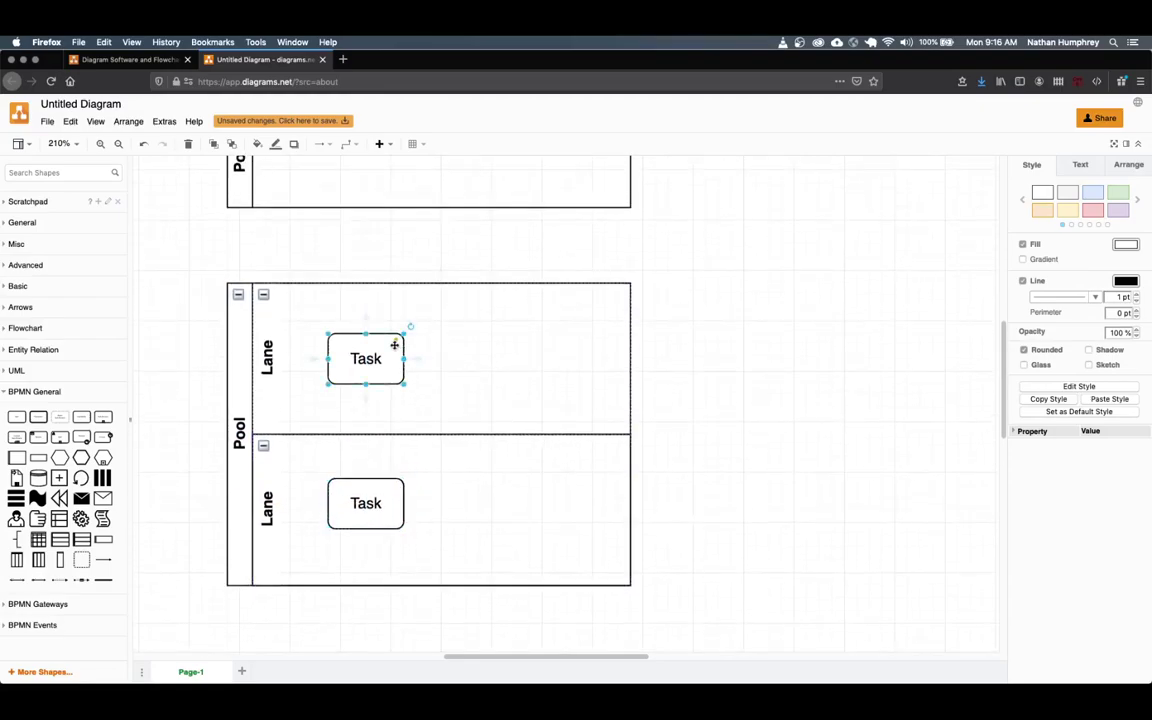
pyautogui.press('super+c')
pyautogui.press('super+v')
pyautogui.scroll(2, 404, 370)
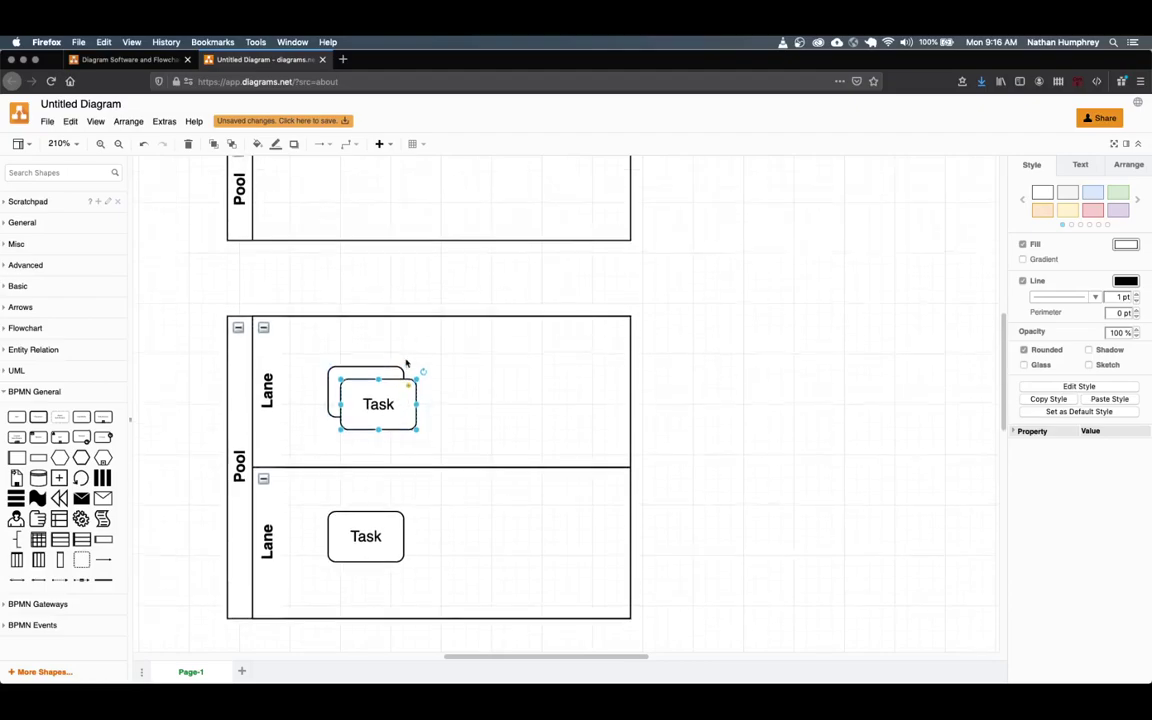
pyautogui.moveTo(398, 409); pyautogui.dragTo(384, 193)
pyautogui.scroll(3, 422, 208)
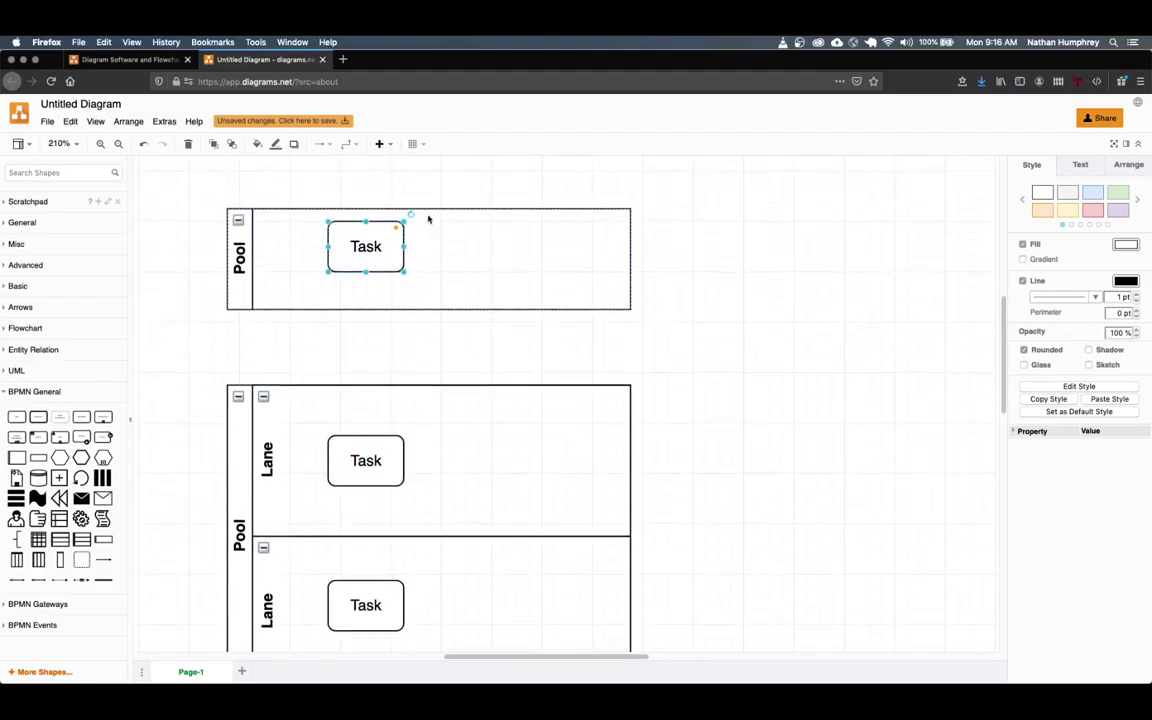
# Step: Adjust the single pool's height and position and nudge its Task into place
pyautogui.click(440, 190)
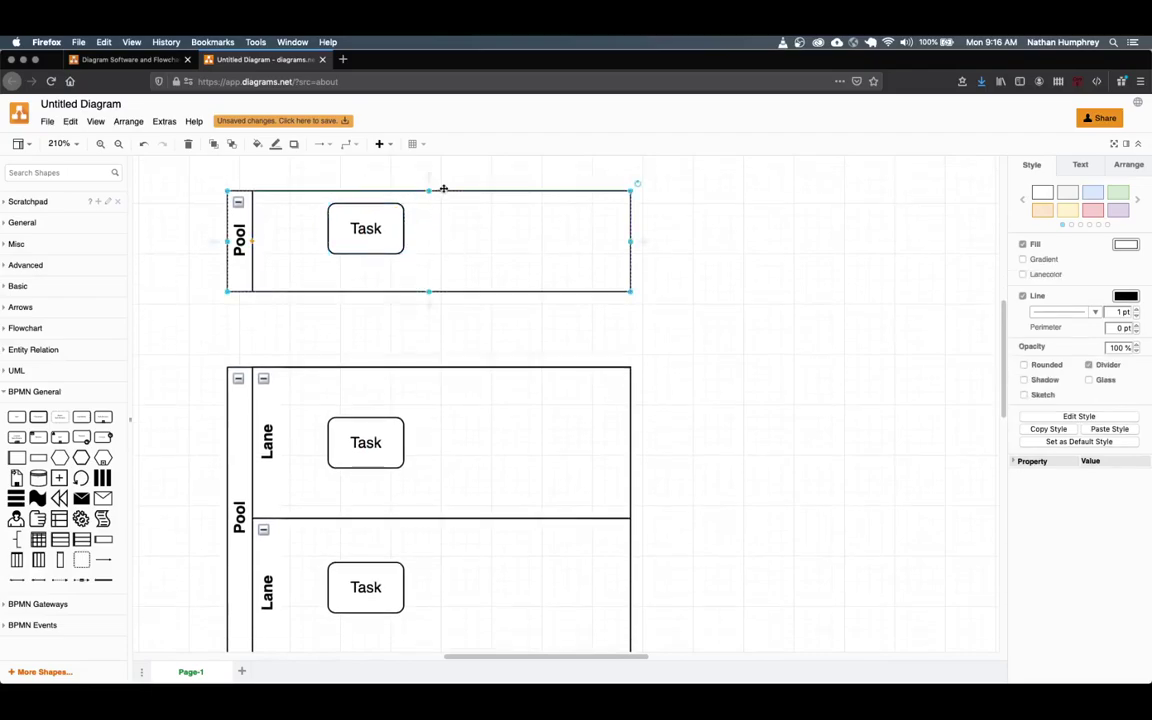
pyautogui.moveTo(429, 188); pyautogui.dragTo(428, 180)
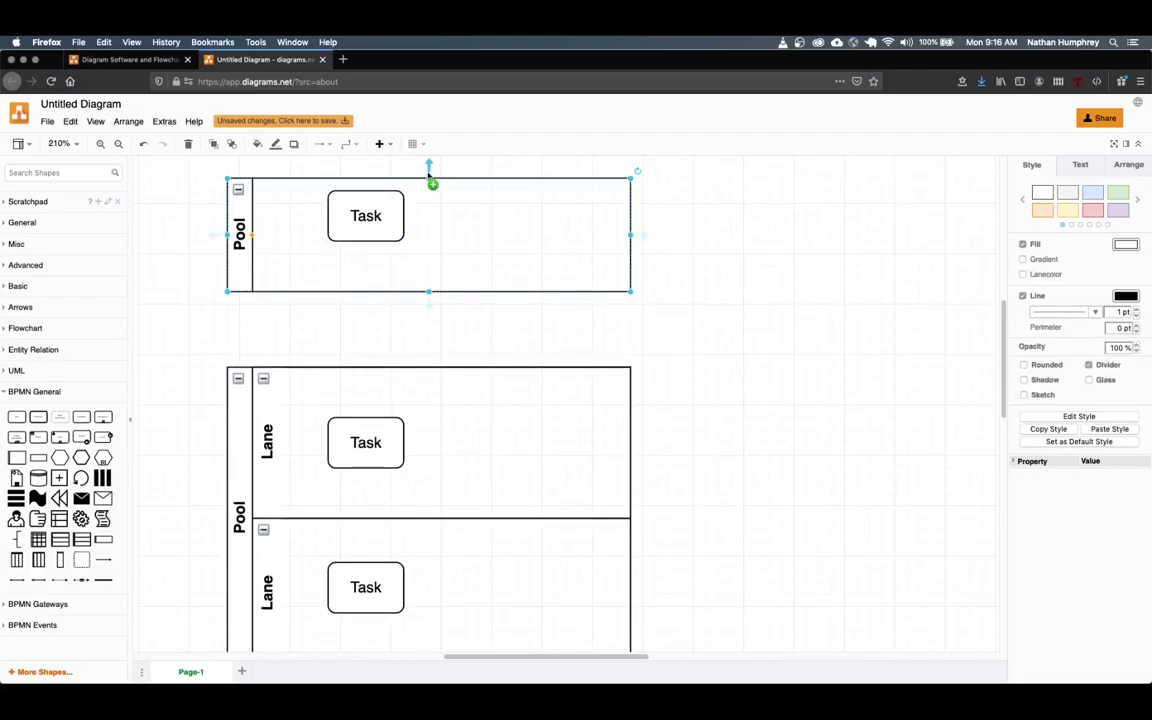
pyautogui.moveTo(393, 213); pyautogui.dragTo(388, 259)
pyautogui.click(391, 244)
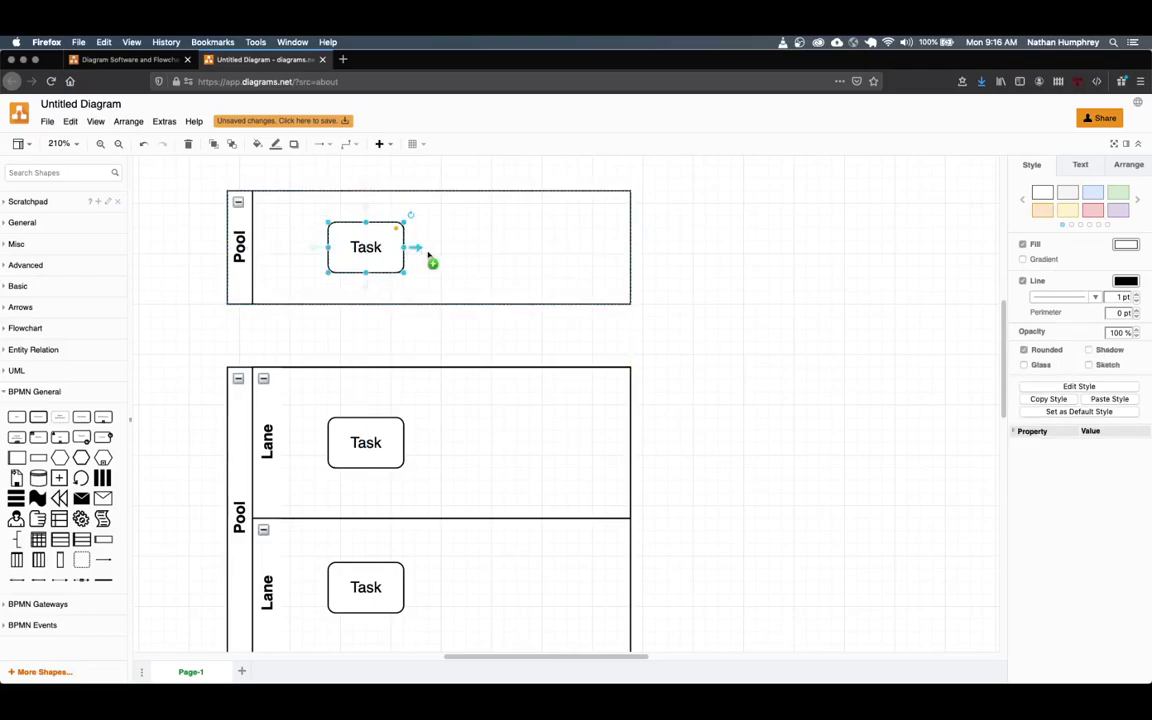
pyautogui.click(465, 259)
pyautogui.scroll(-3, 564, 352)
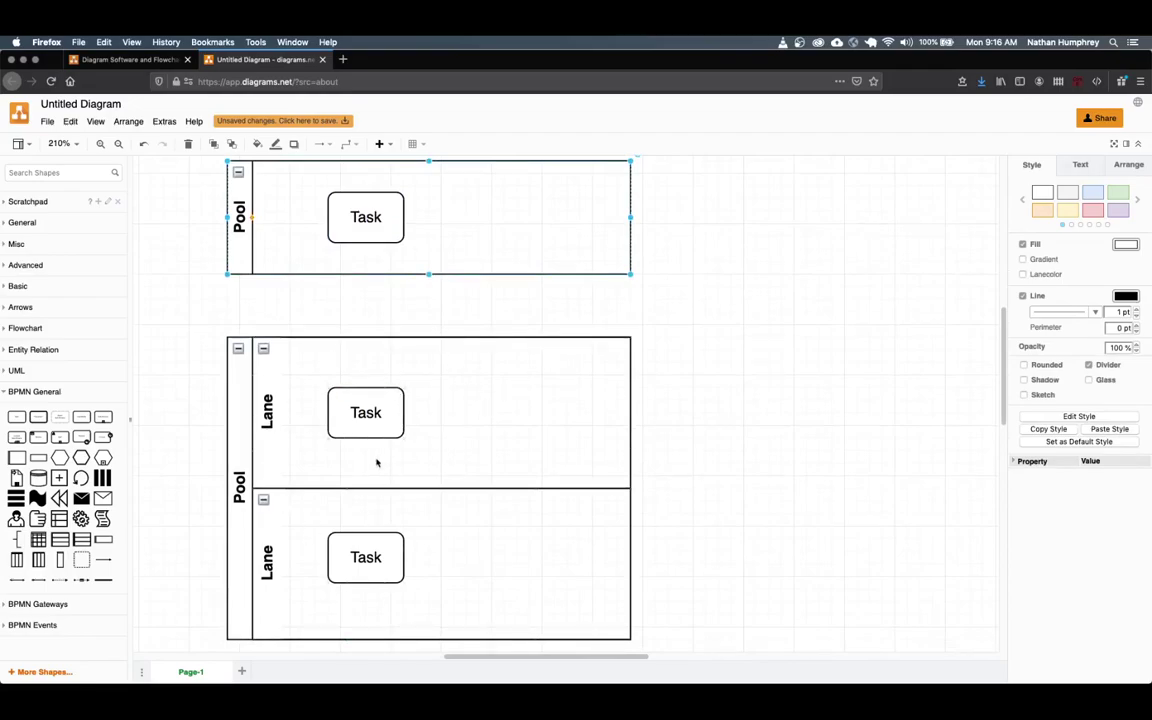
# Step: Connect a Sequence Flow from the upper lane's Task down to the lower lane's Task
pyautogui.moveTo(103, 560); pyautogui.dragTo(360, 438)
pyautogui.moveTo(477, 464); pyautogui.dragTo(358, 533)
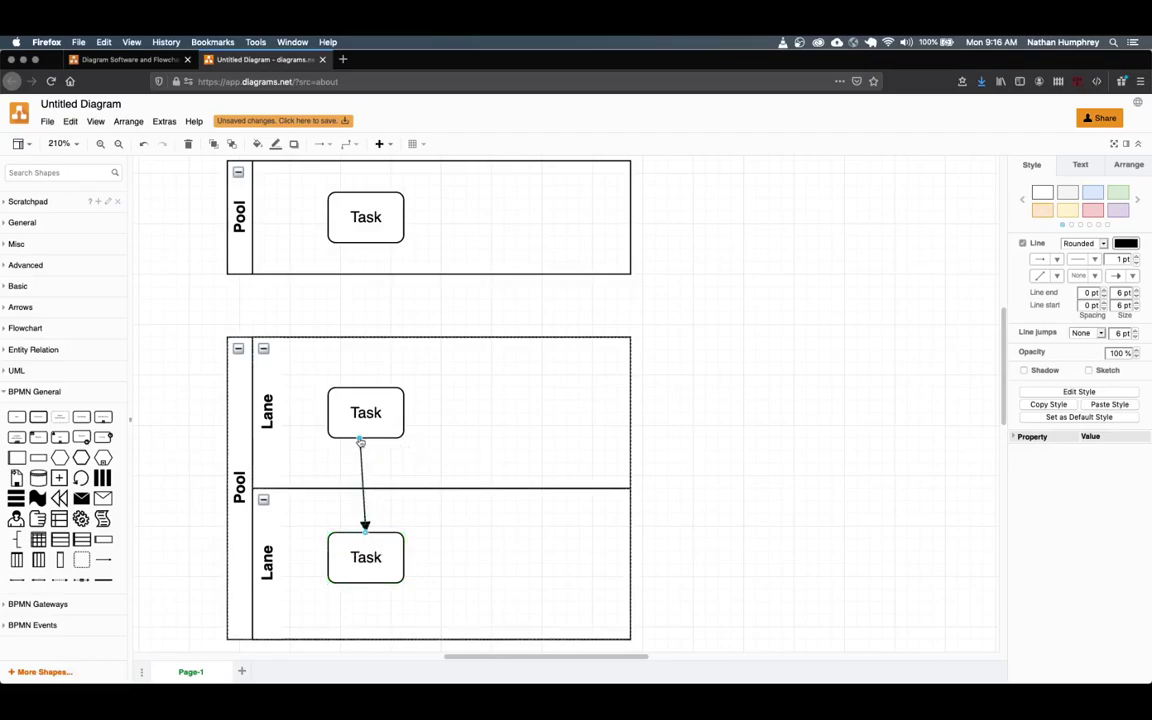
pyautogui.moveTo(360, 441); pyautogui.dragTo(365, 438)
pyautogui.click(360, 407)
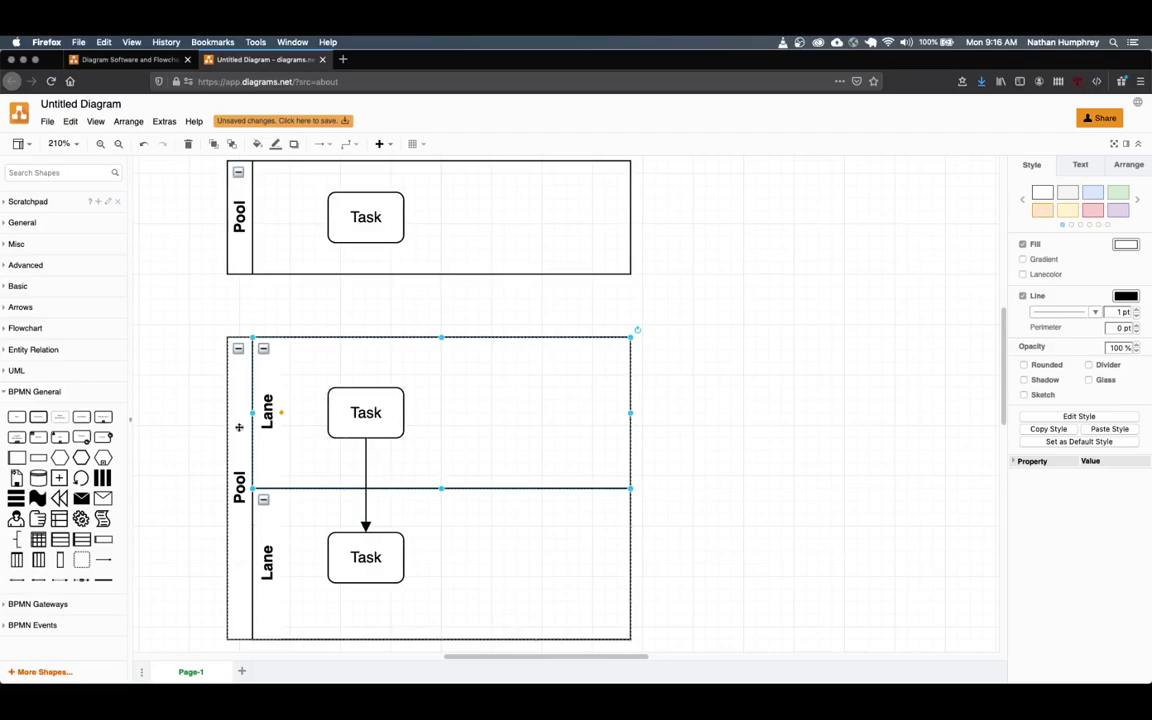
pyautogui.moveTo(113, 566)
pyautogui.moveTo(107, 564); pyautogui.dragTo(366, 243)
pyautogui.moveTo(453, 300); pyautogui.dragTo(364, 388)
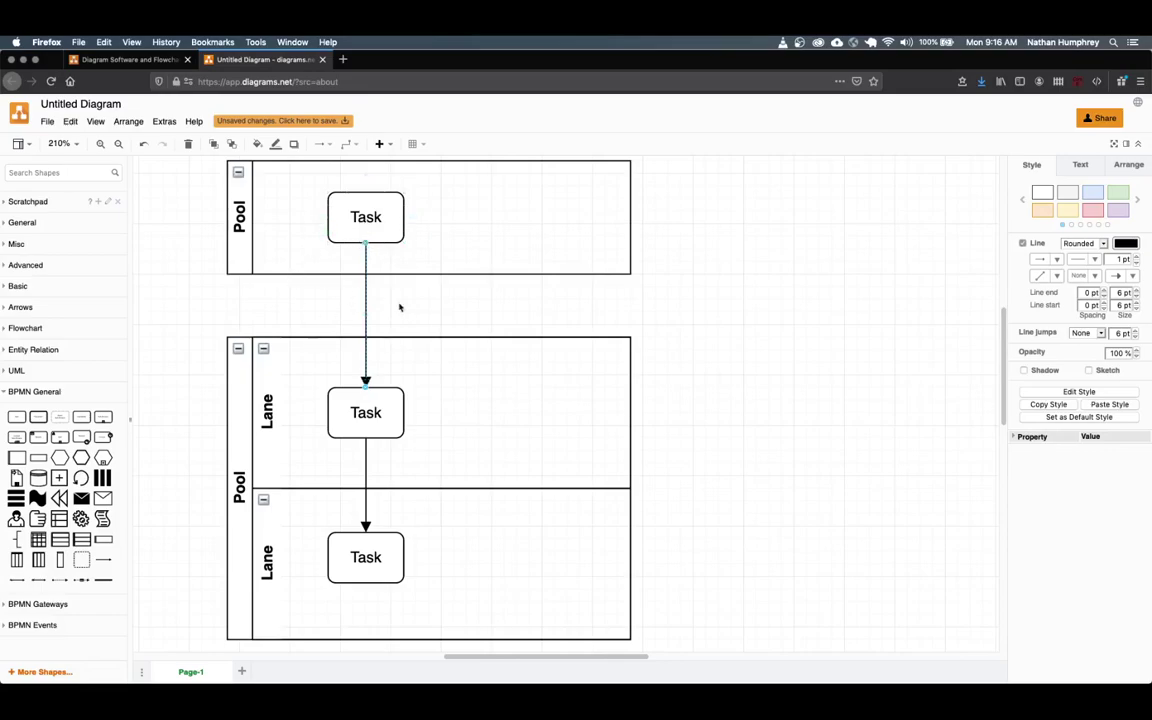
pyautogui.press('Delete')
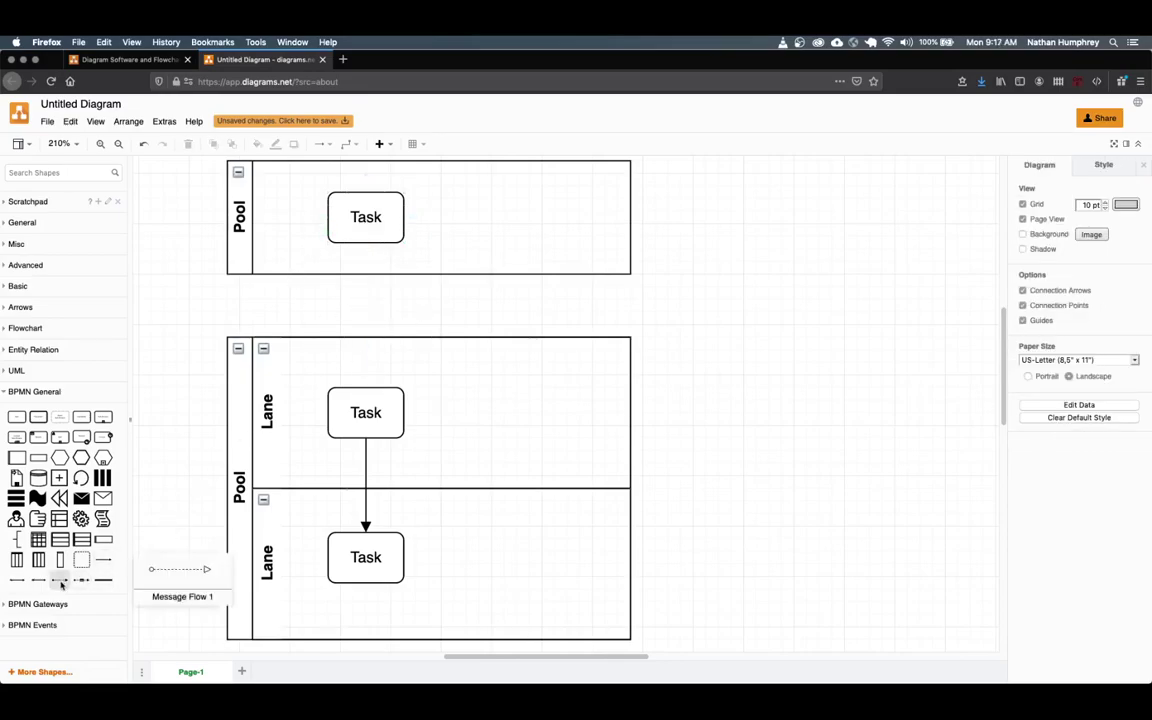
# Step: Drag a Message Flow between the pools, joining the top pool's Task to the upper-lane Task
pyautogui.moveTo(60, 585); pyautogui.dragTo(368, 247)
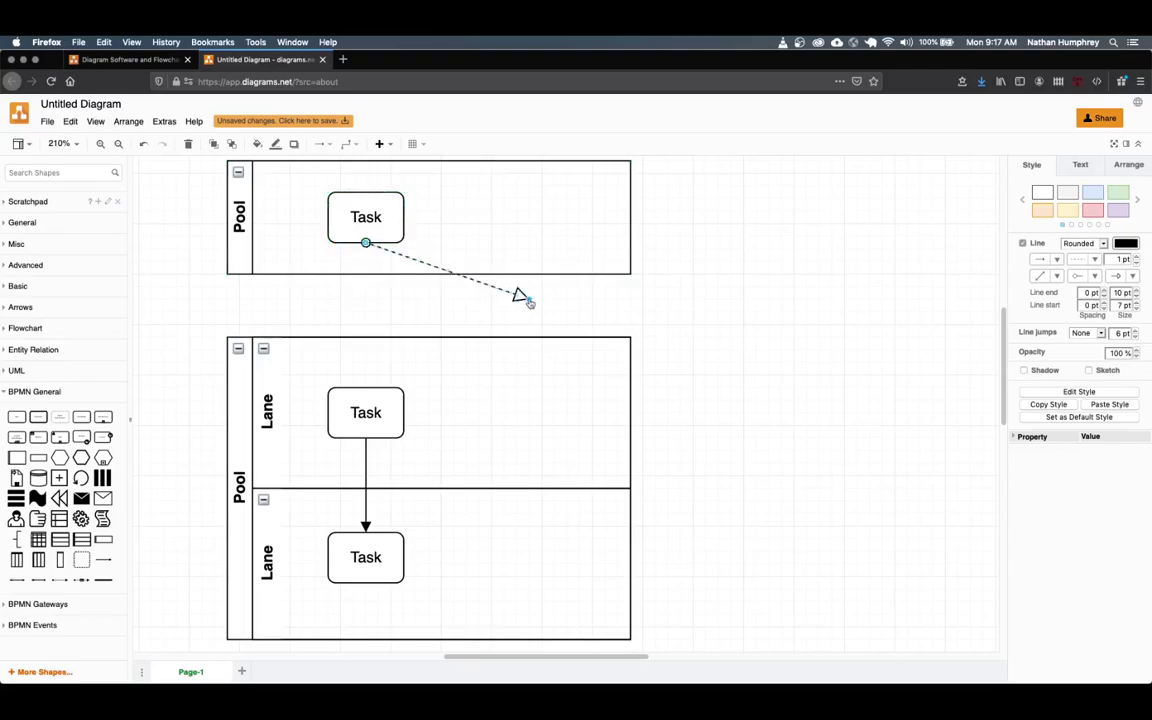
pyautogui.moveTo(528, 302); pyautogui.dragTo(367, 388)
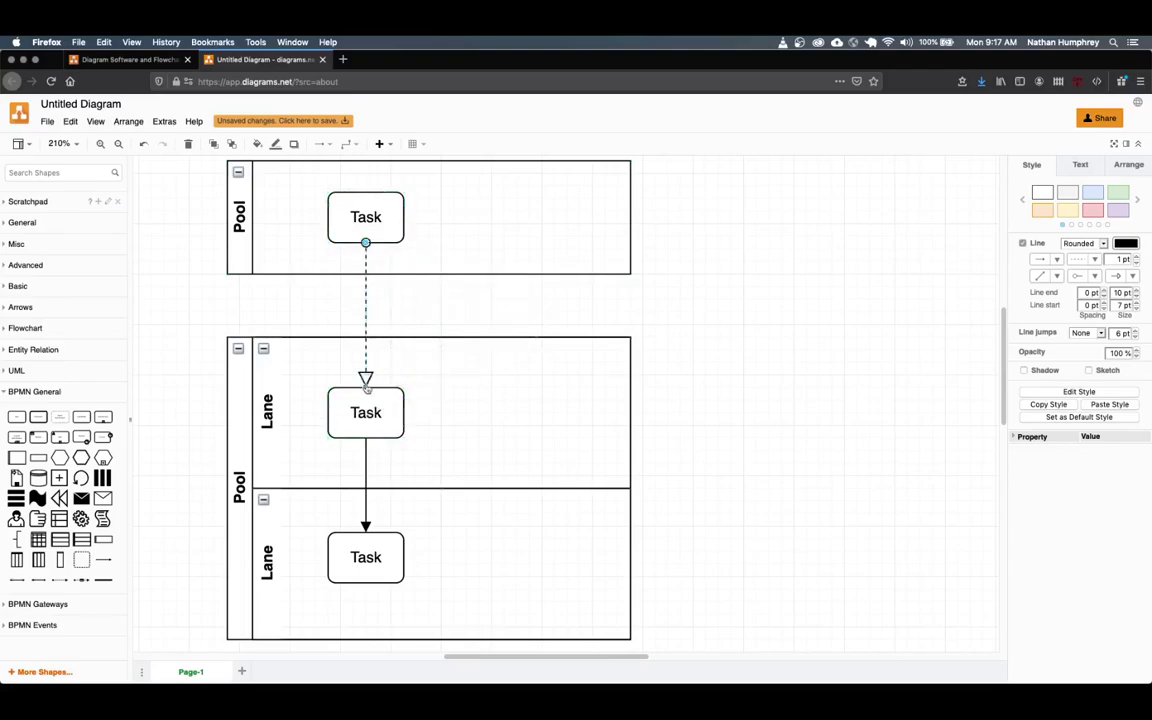
pyautogui.click(398, 313)
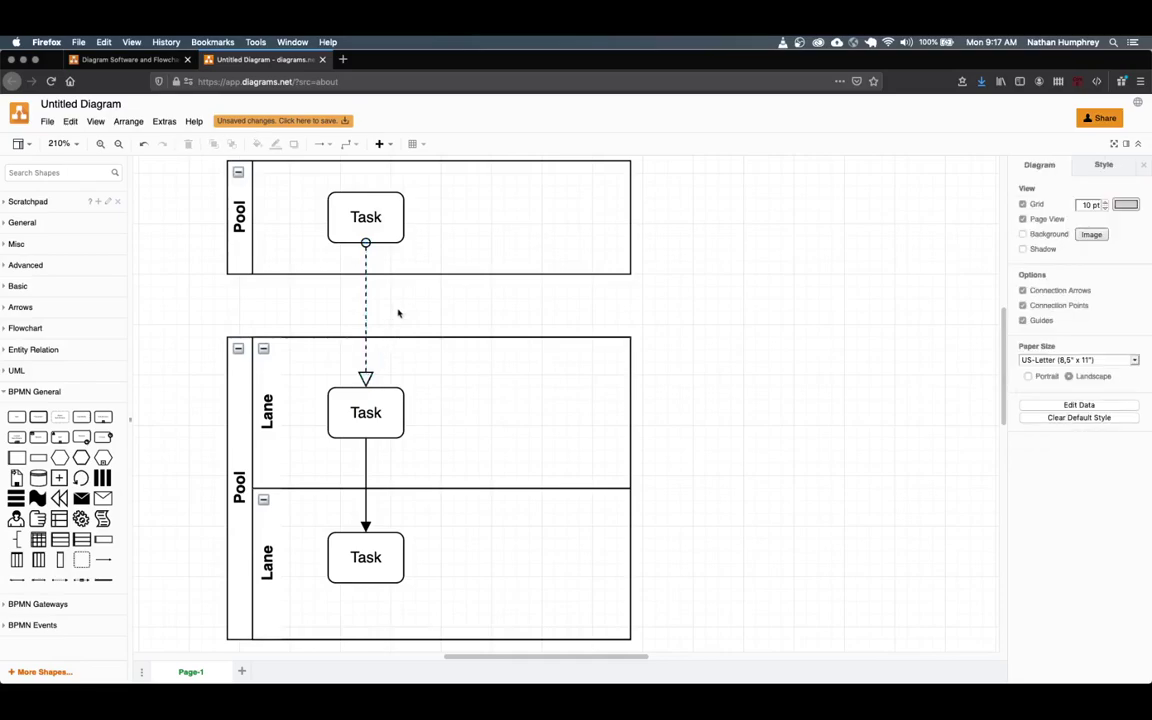